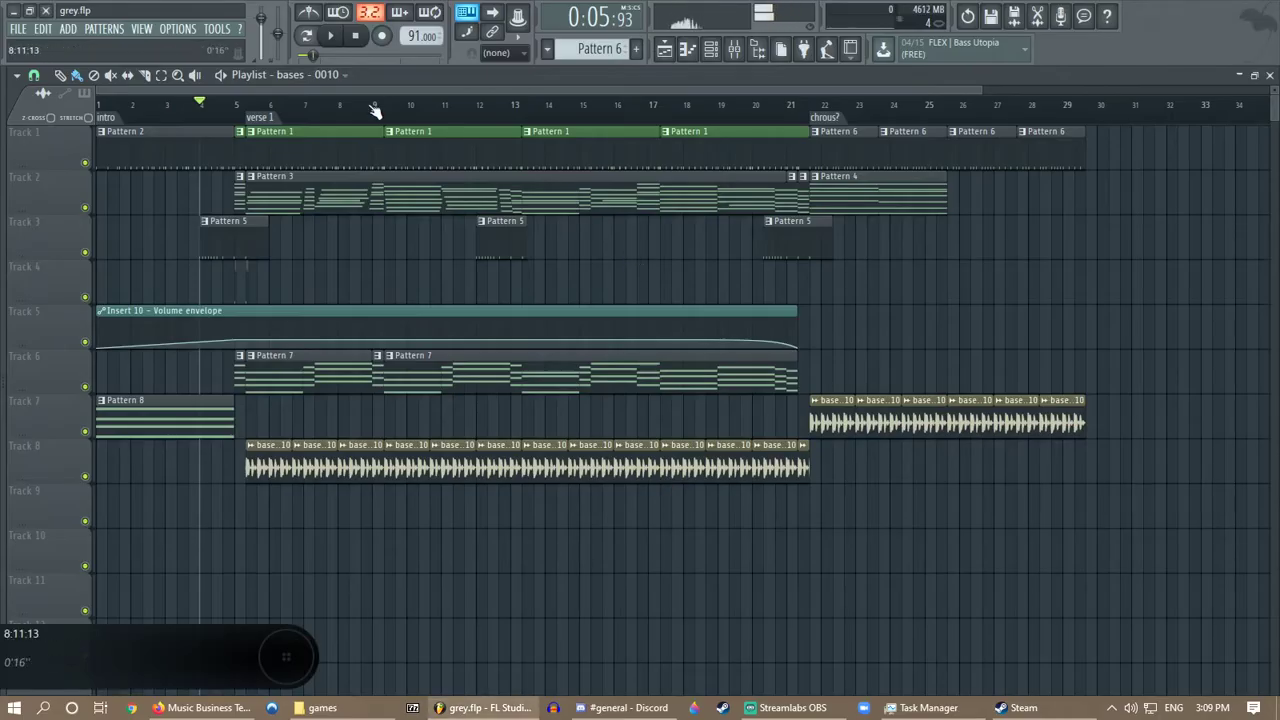
# Glance at the mixer and the Pattern 3 notes, then return to the playlist.
pyautogui.click(742, 50)
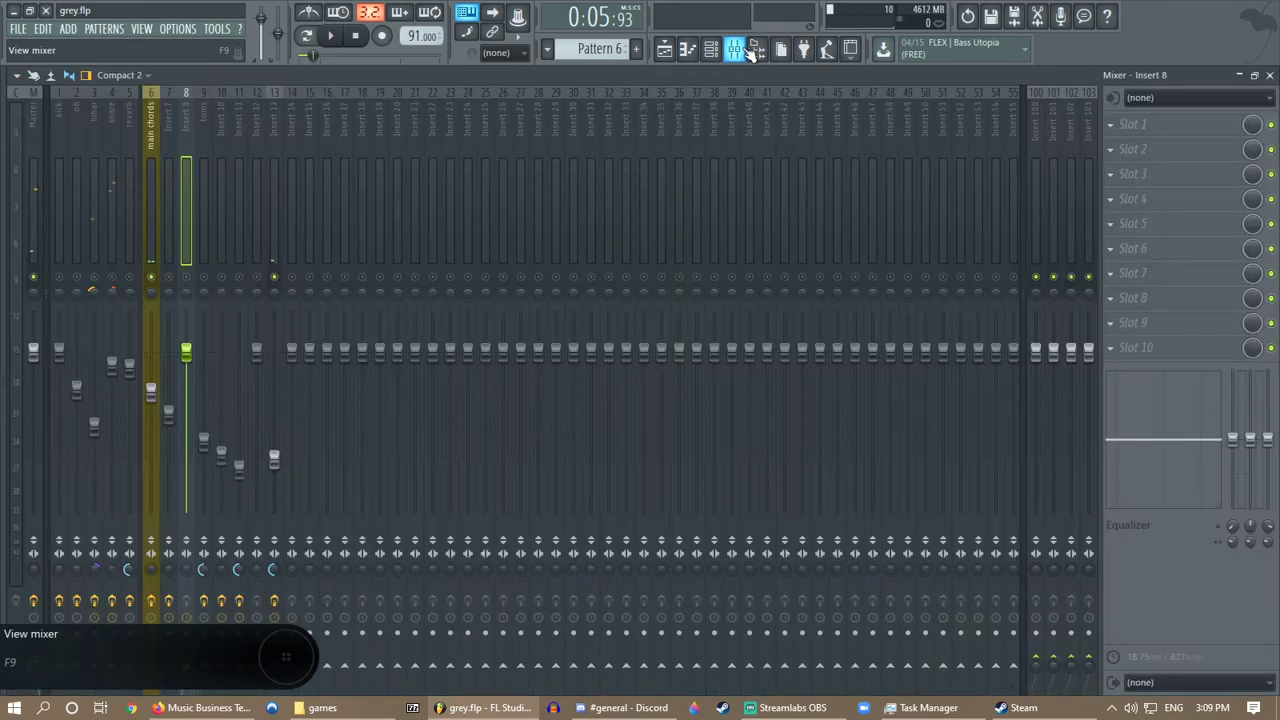
pyautogui.click(750, 52)
pyautogui.doubleClick(308, 200)
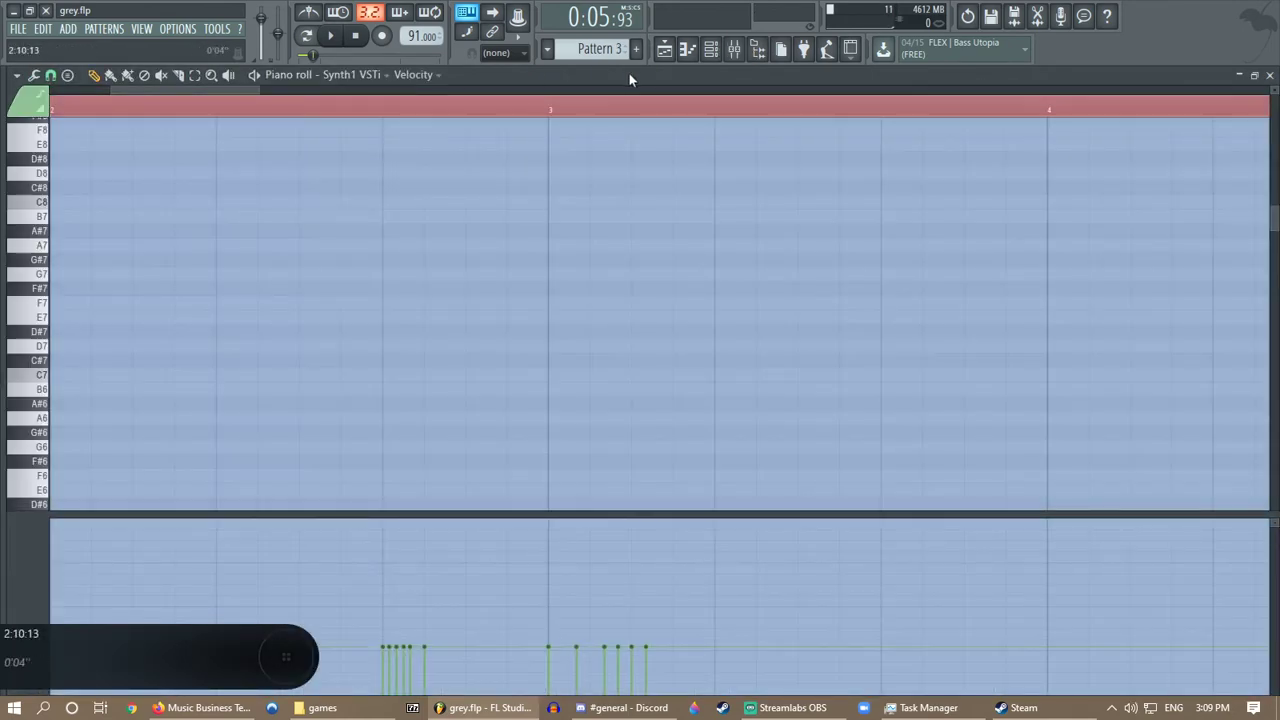
pyautogui.click(664, 50)
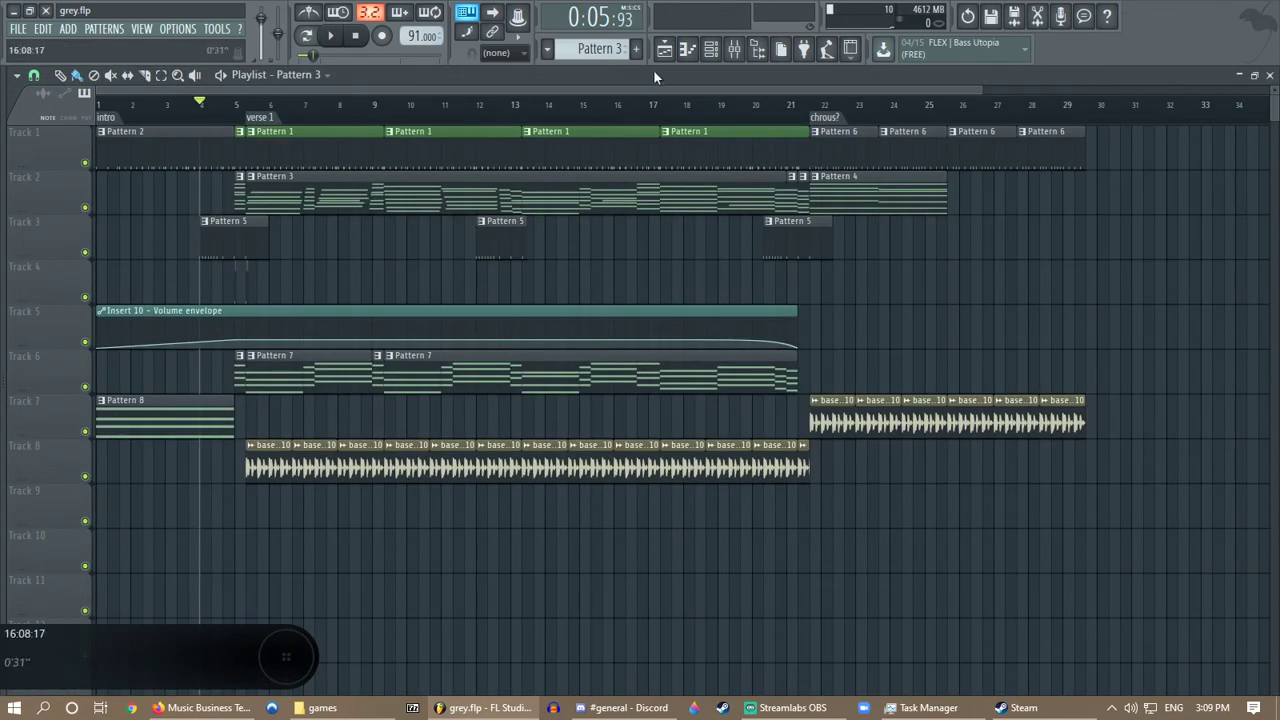
# Open the Synth1 main chords instrument with the 53:Choir preset from the channel rack and preview it.
pyautogui.click(710, 50)
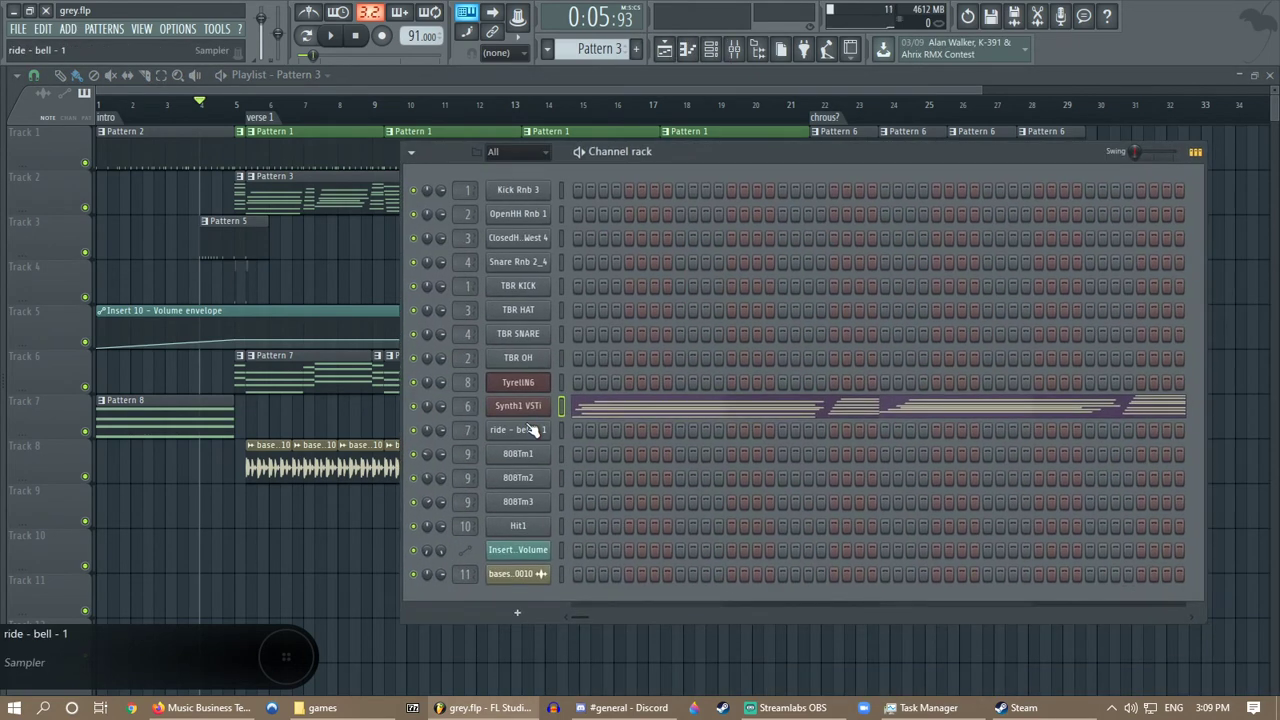
pyautogui.click(522, 410)
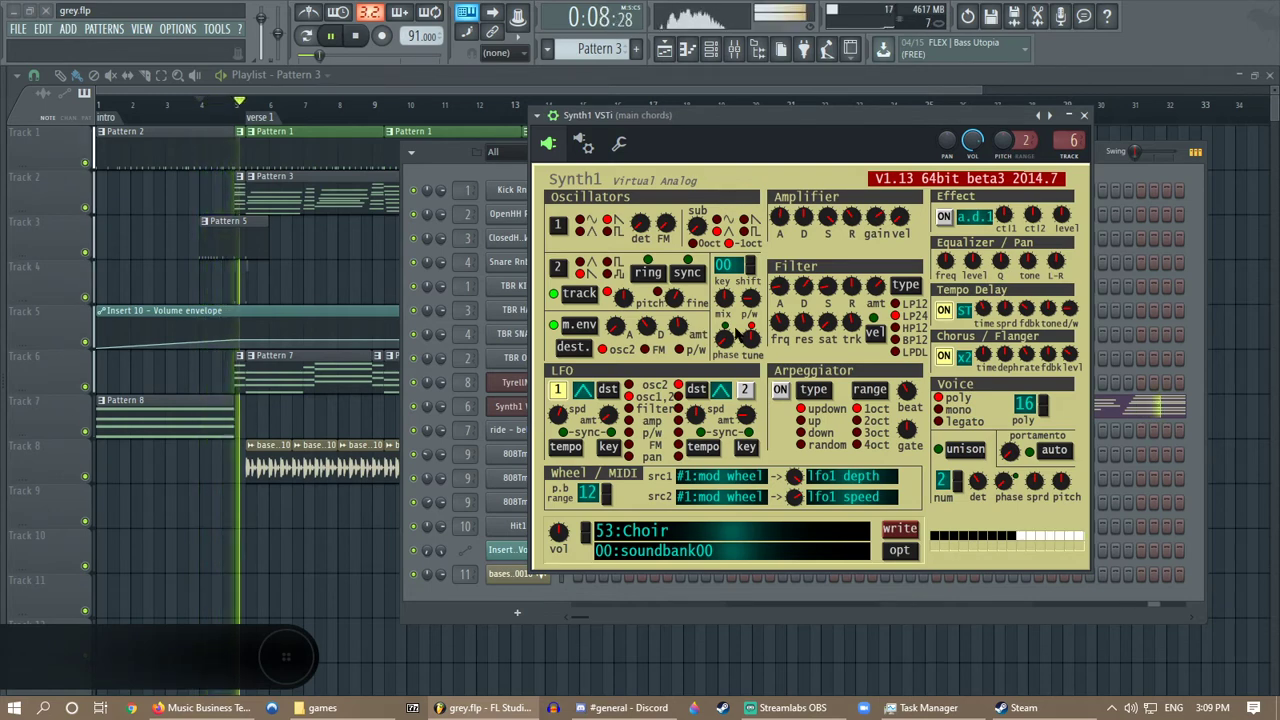
pyautogui.press('space')
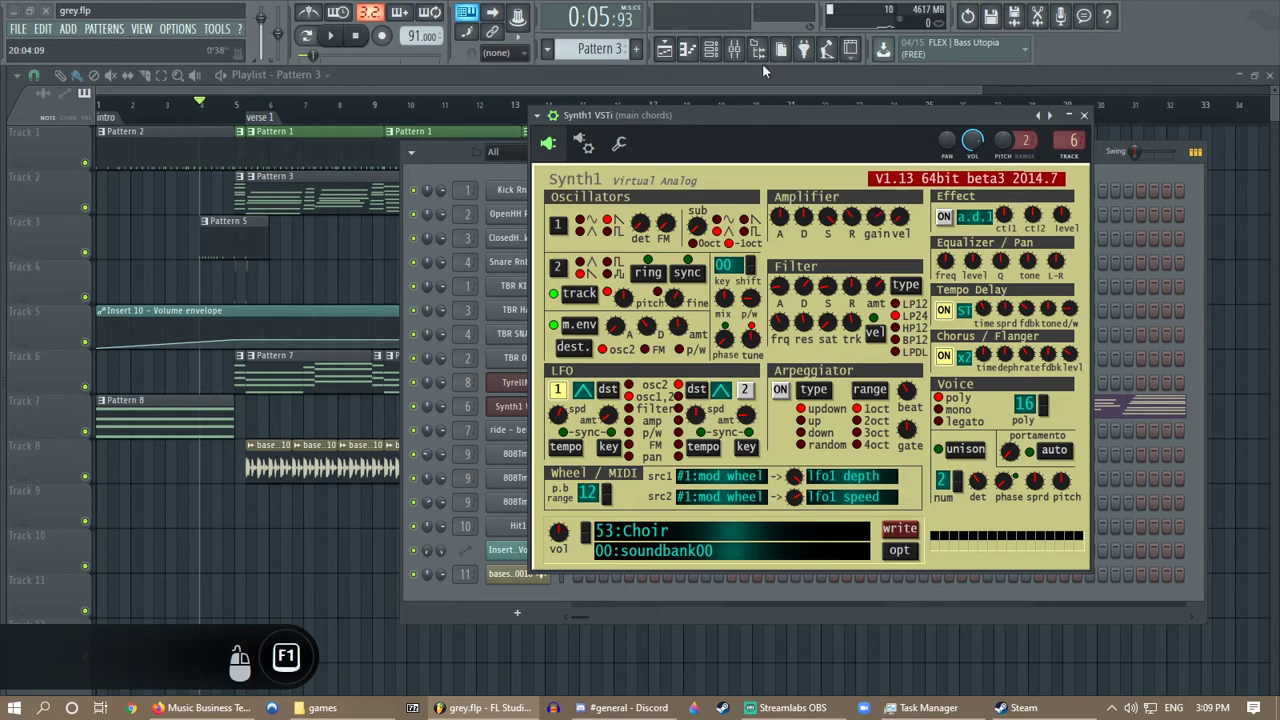
# Close Synth1 and arm mixer insert 6 (main chords) to record into grey_main chords.wav.
pyautogui.click(1084, 116)
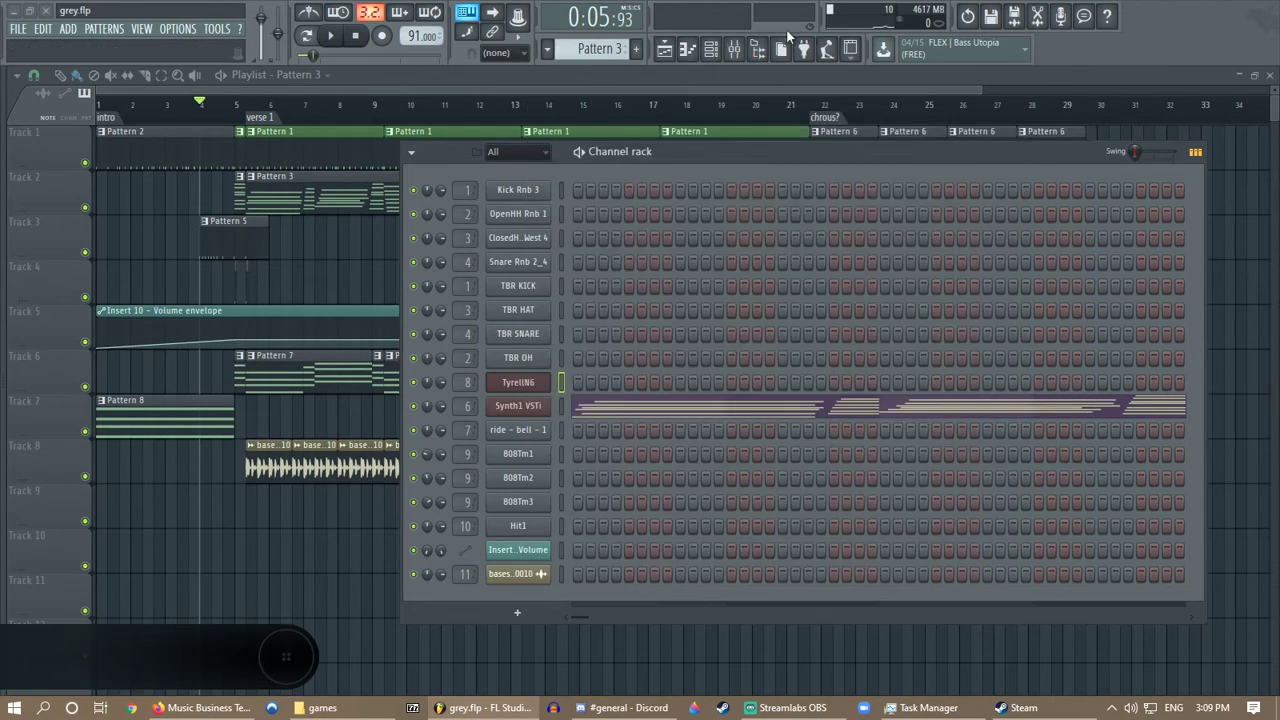
pyautogui.click(733, 50)
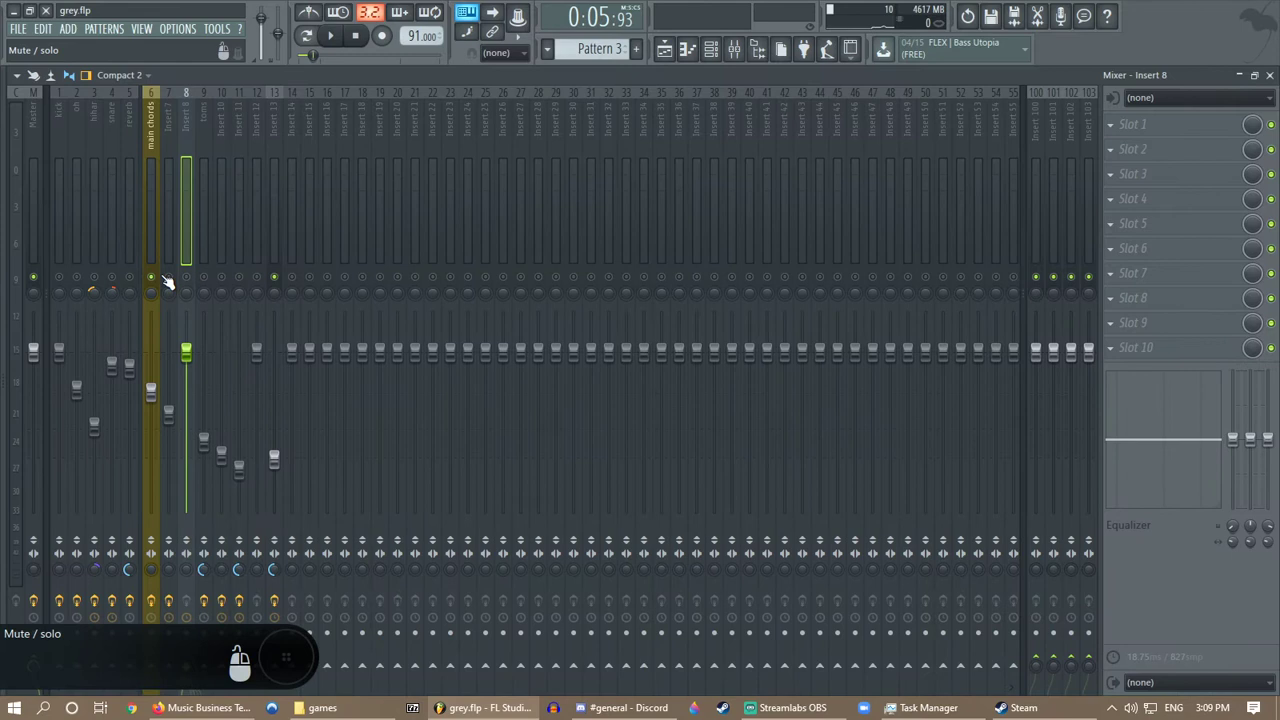
pyautogui.press('space')
pyautogui.click(149, 132)
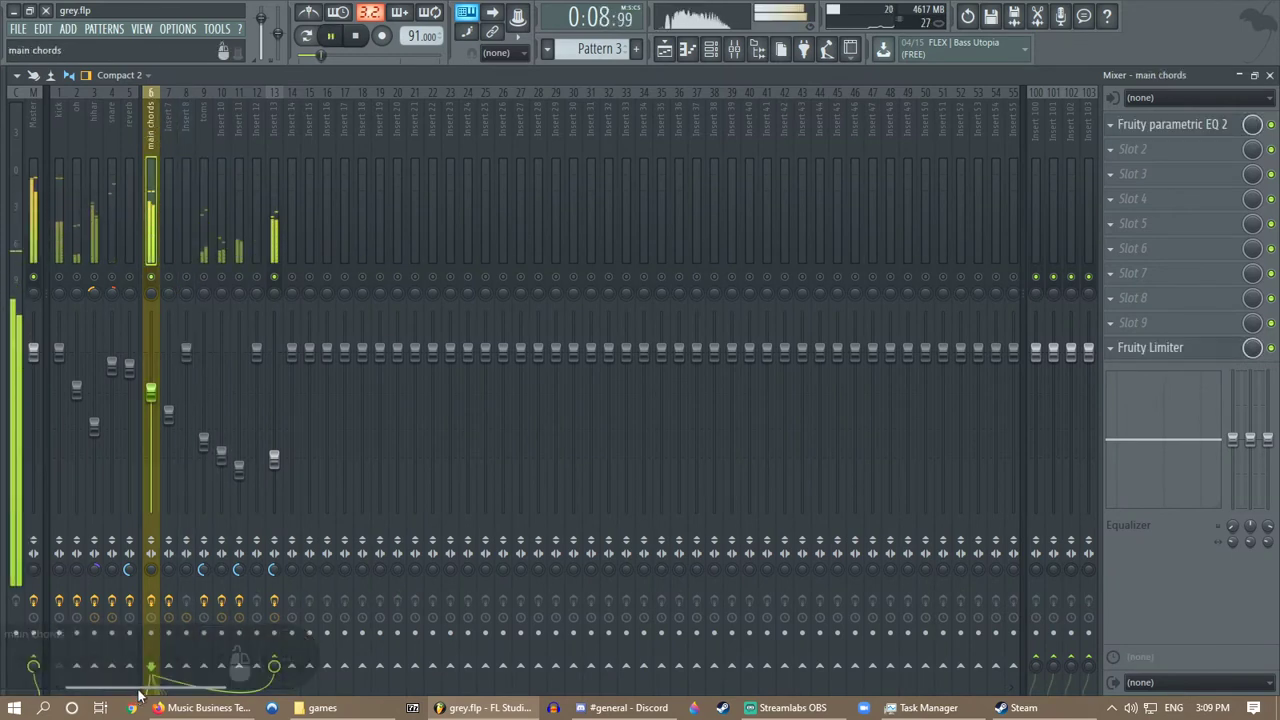
pyautogui.click(151, 633)
pyautogui.press('space')
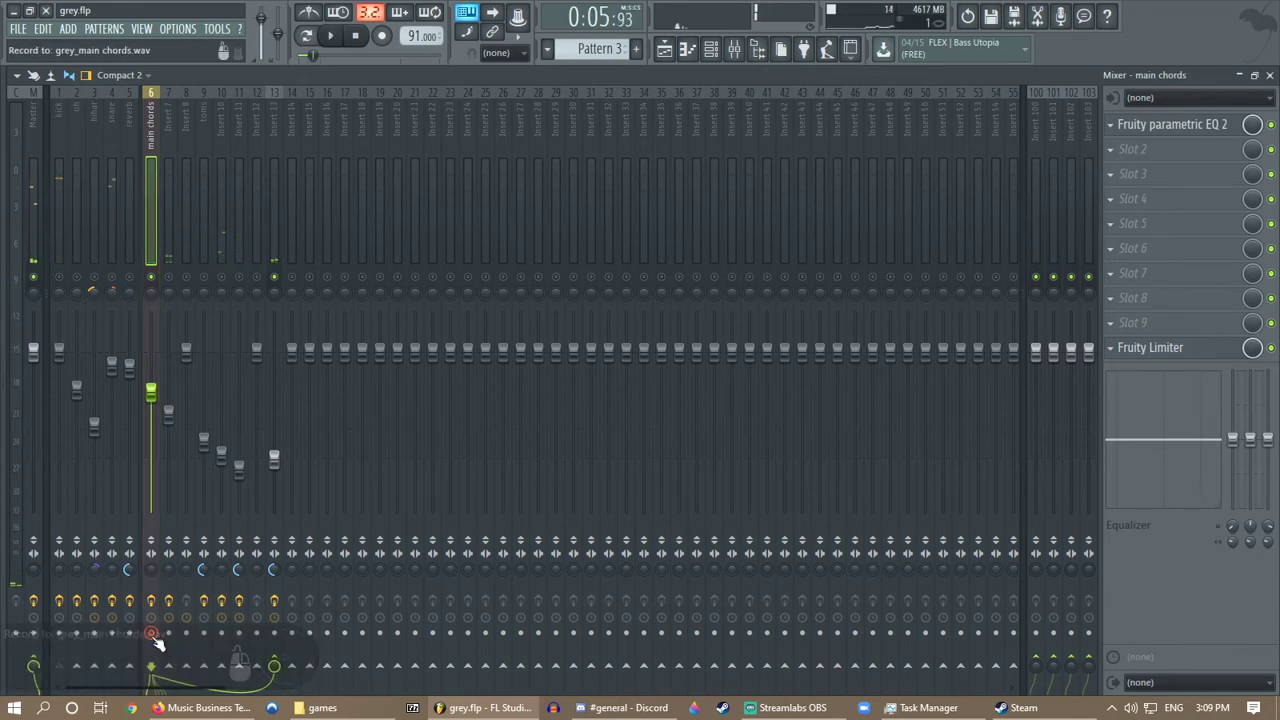
# Set the song position to bar 5 and enable recording audio into the playlist as a clip.
pyautogui.click(672, 56)
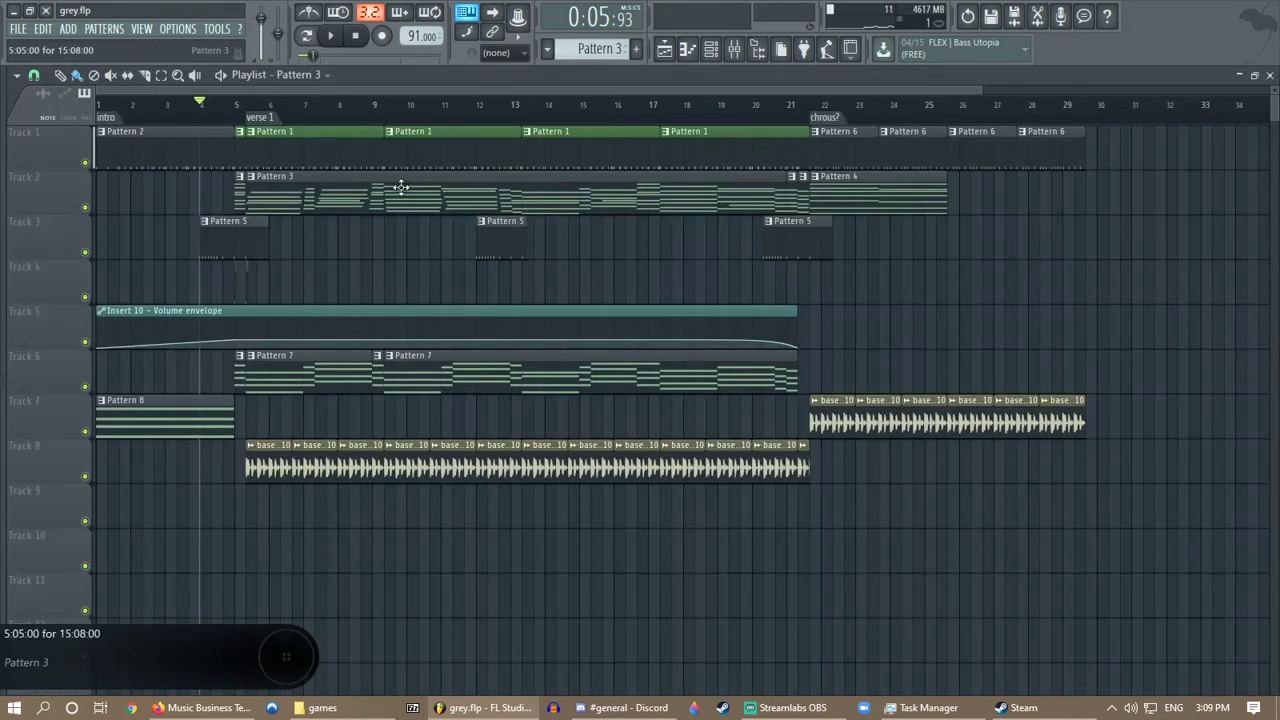
pyautogui.click(237, 104)
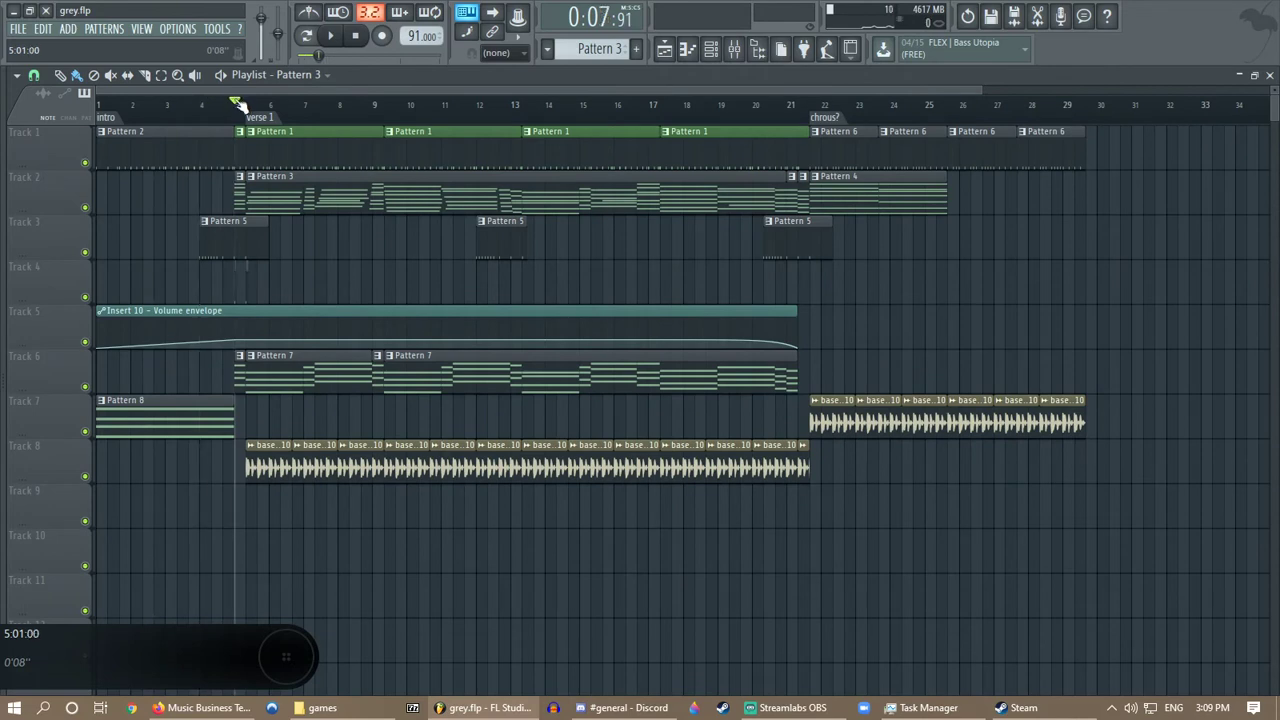
pyautogui.scroll(6, 222, 99)
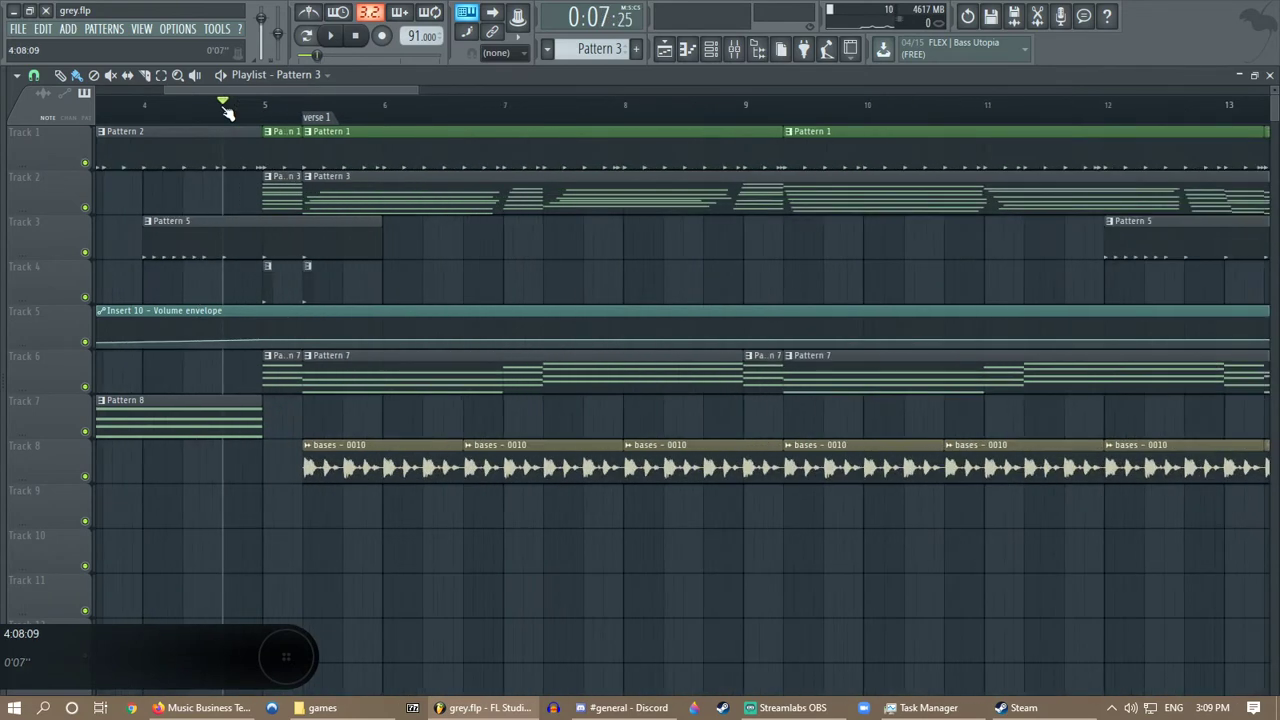
pyautogui.click(382, 36)
pyautogui.click(631, 404)
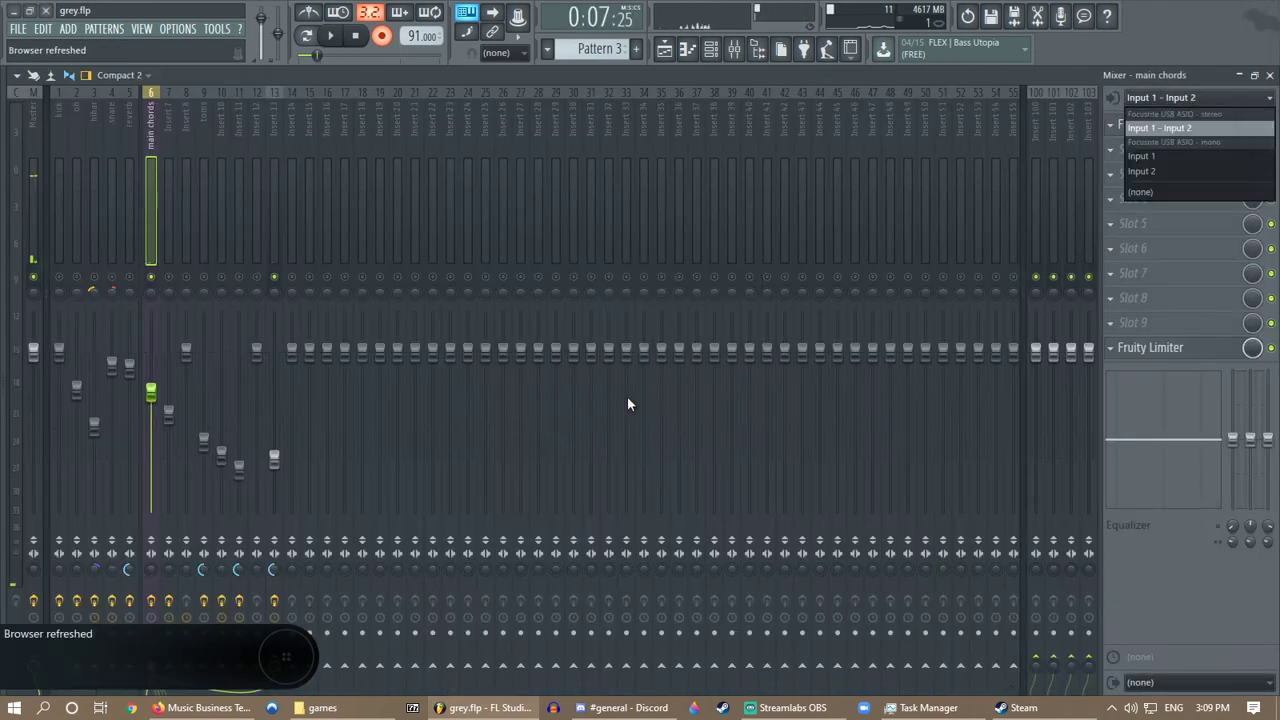
# Set the main chords insert's audio input source to (none).
pyautogui.click(1138, 193)
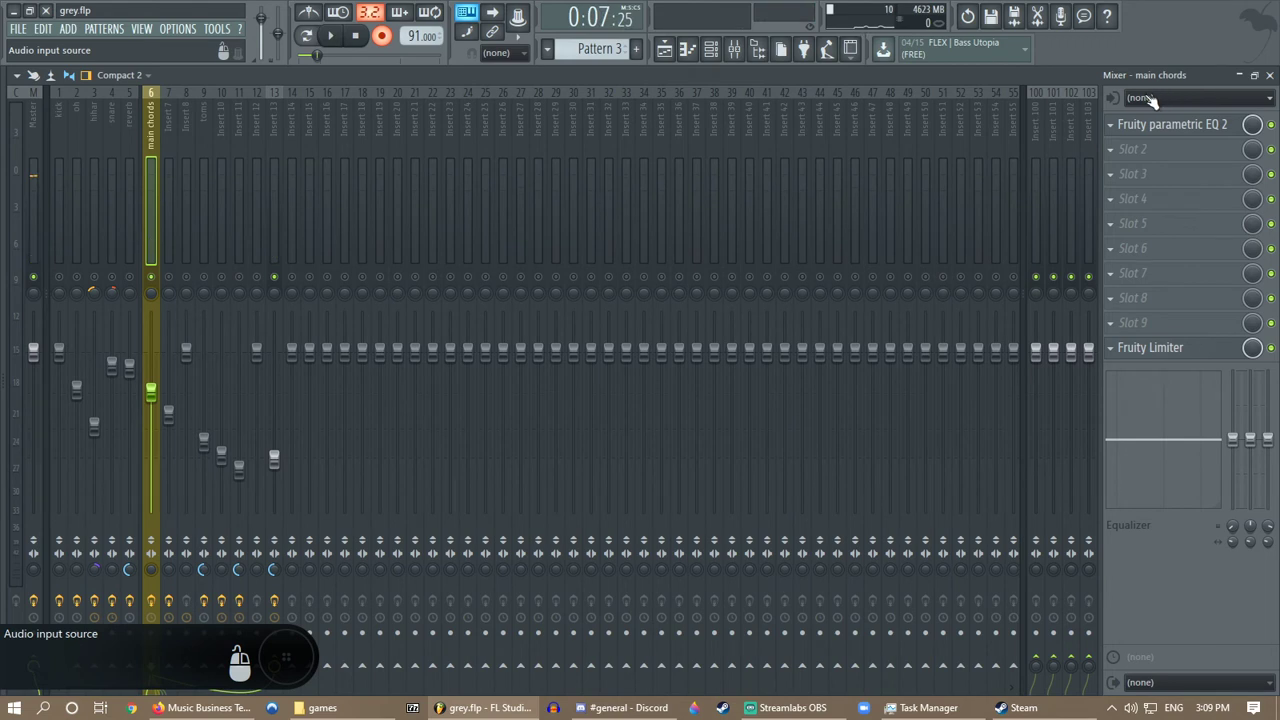
pyautogui.click(1150, 99)
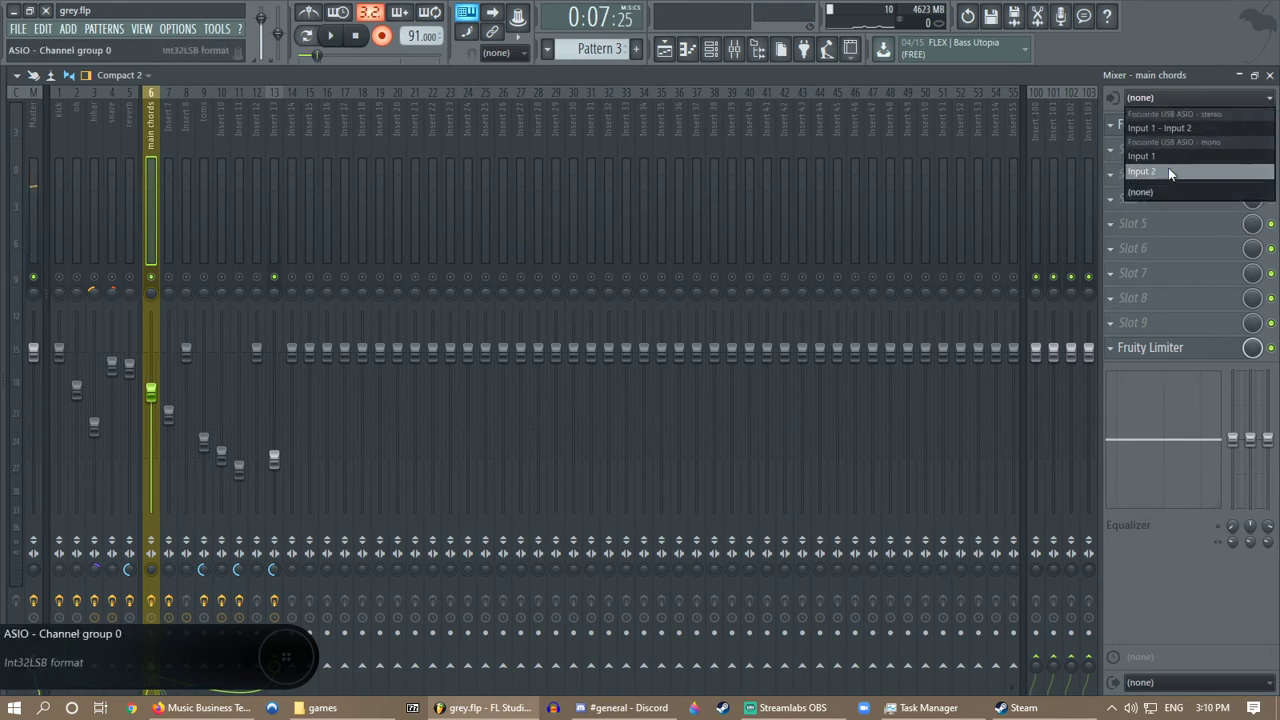
pyautogui.click(1165, 192)
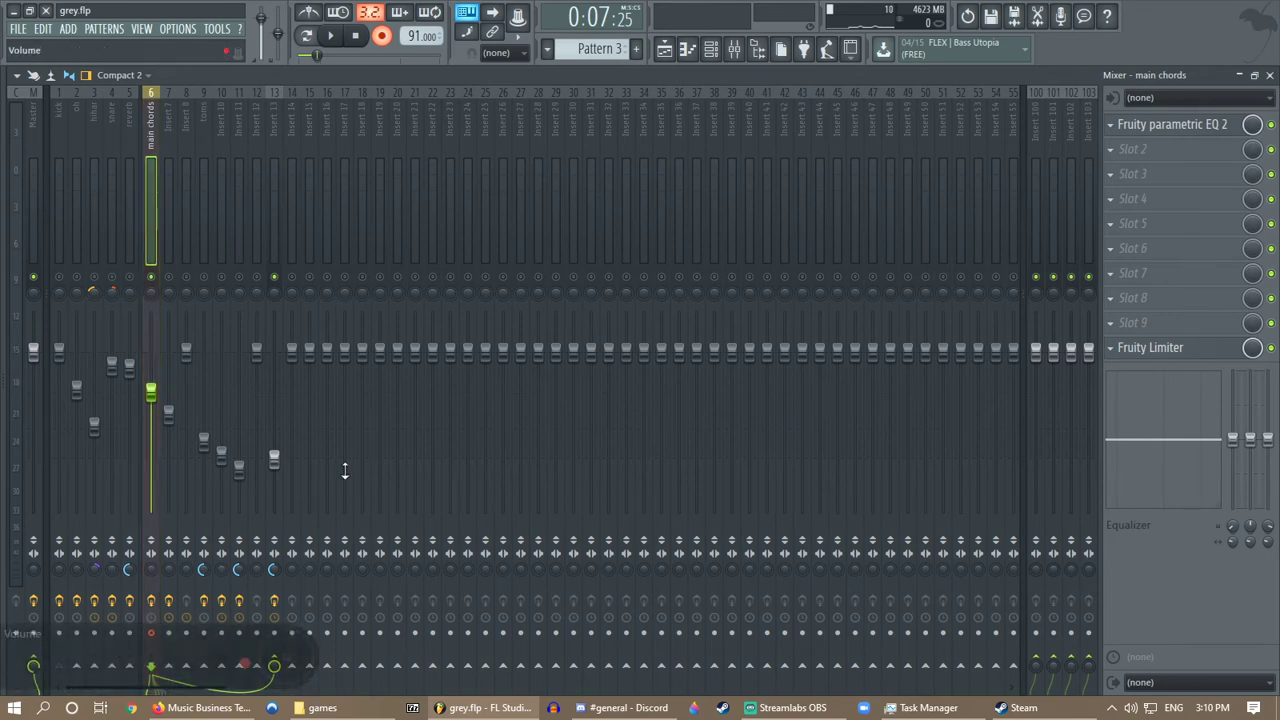
# Start the main chords recording pass and let it run past bar 9.
pyautogui.click(677, 50)
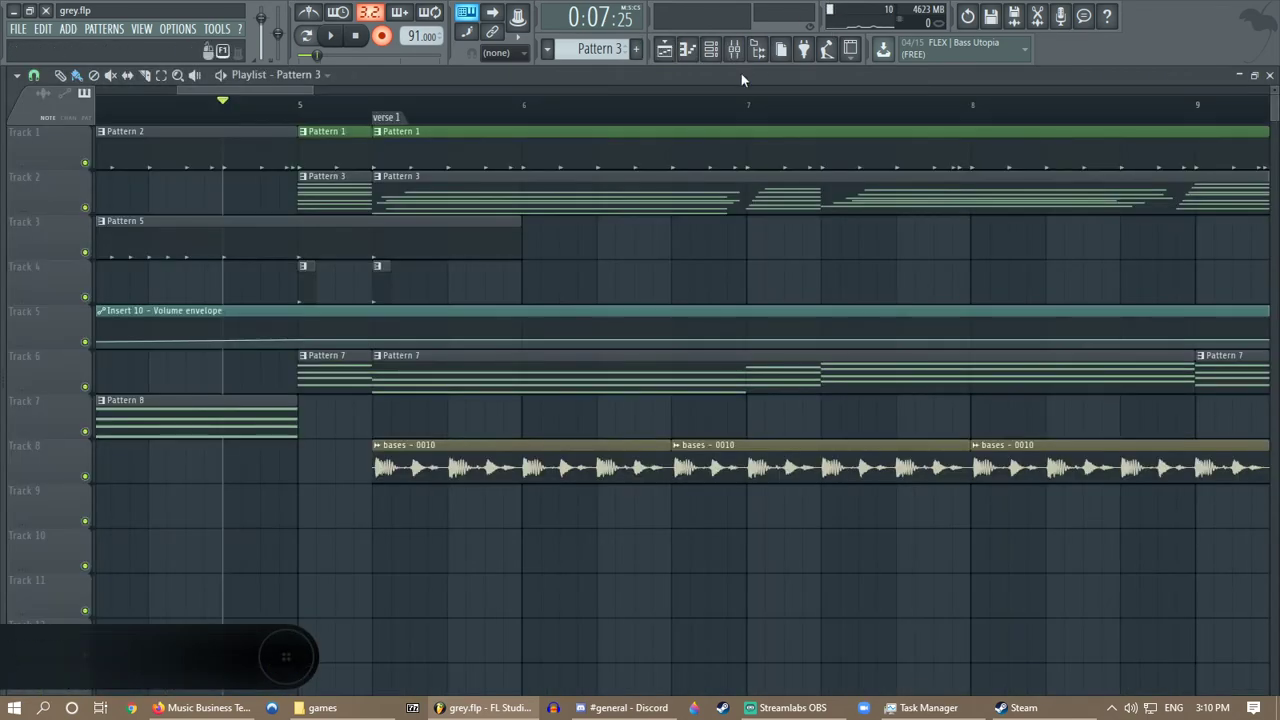
pyautogui.press('space')
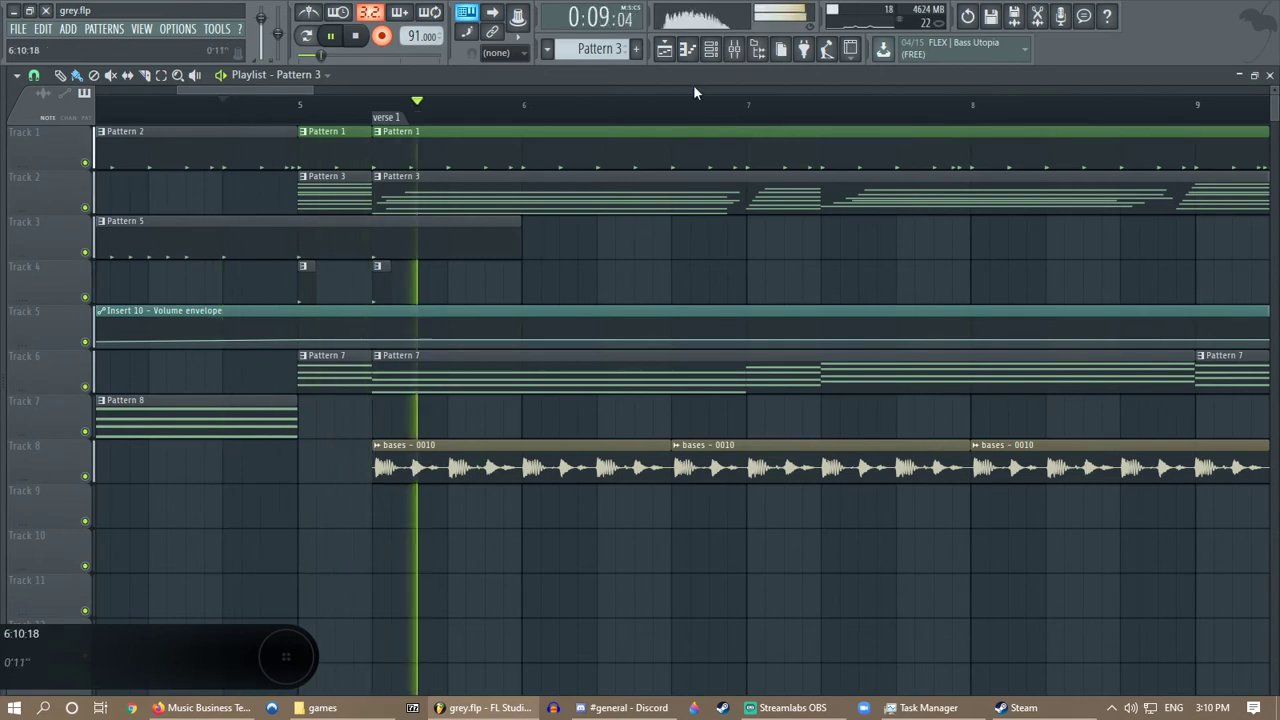
pyautogui.scroll(-4, 706, 108)
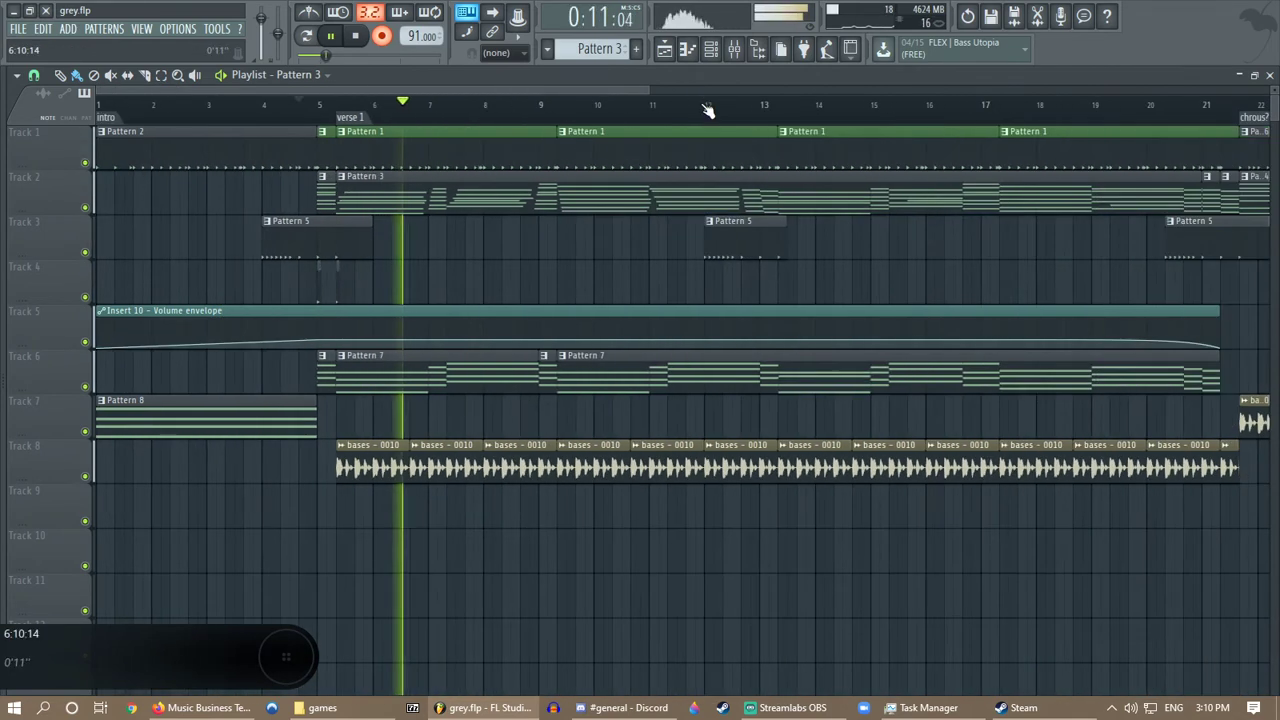
pyautogui.scroll(-1, 706, 108)
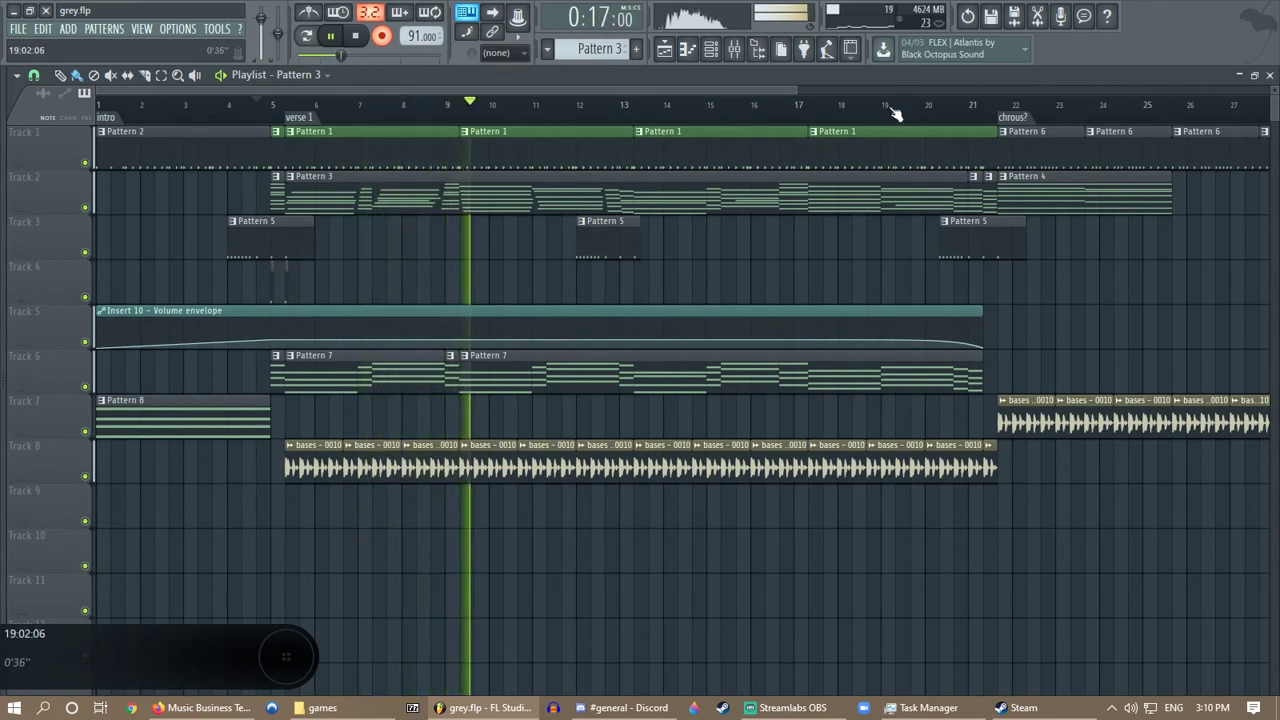
# Stop recording and move the grey_main chords clip to Track 10 at bar 10.
pyautogui.hotkey('ctrl', 'z')
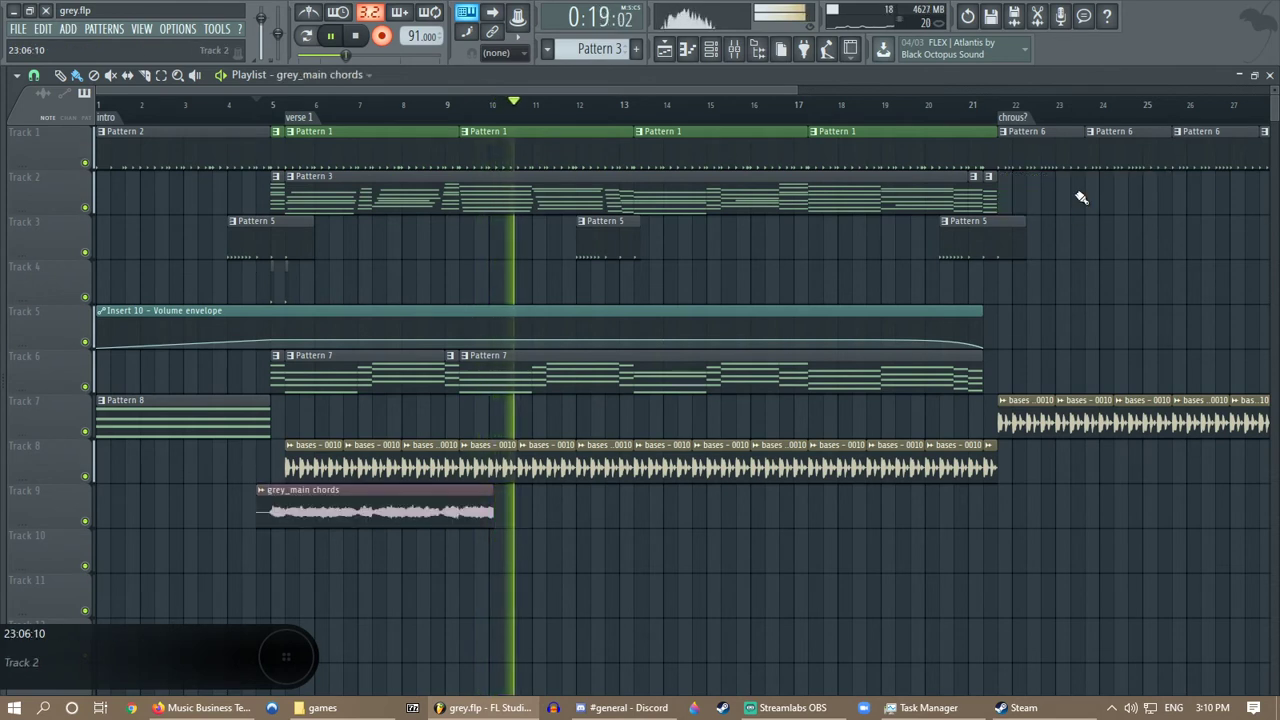
pyautogui.press('space')
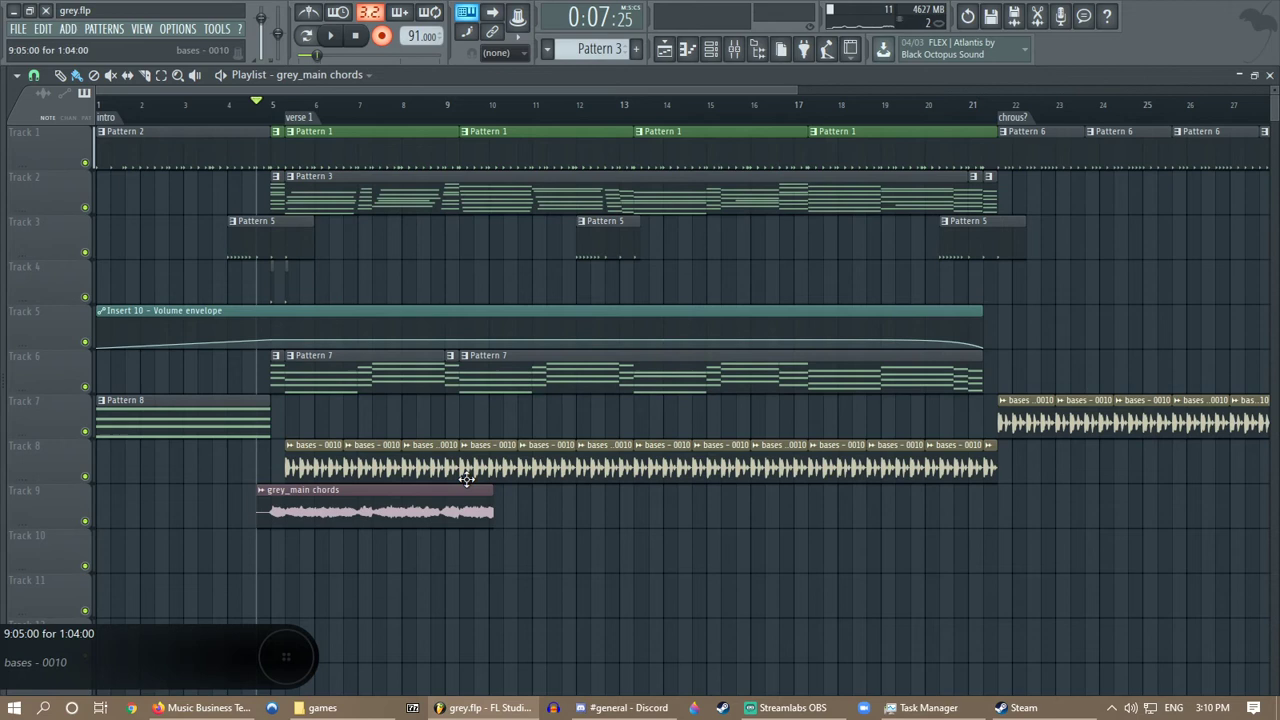
pyautogui.moveTo(471, 491); pyautogui.dragTo(690, 530)
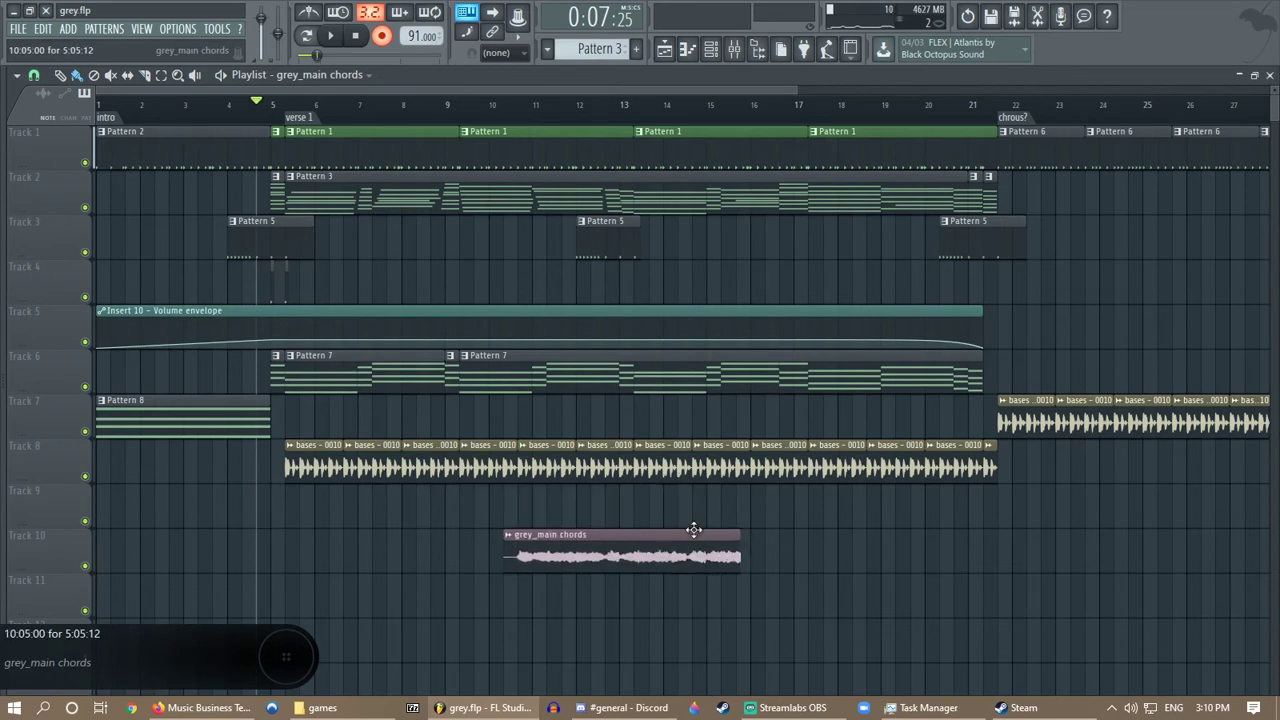
# Mute the Pattern 3 chords on Track 2 and play from bar 10 to check.
pyautogui.click(85, 207)
pyautogui.click(474, 112)
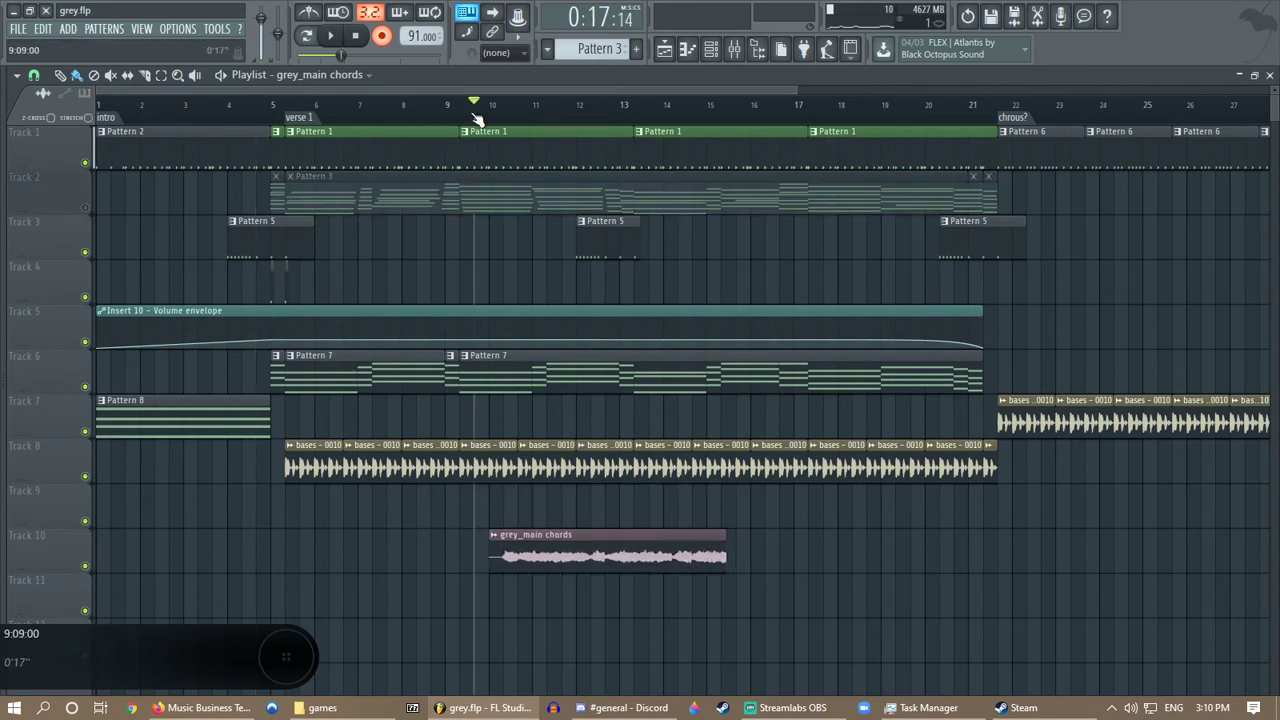
pyautogui.press('space')
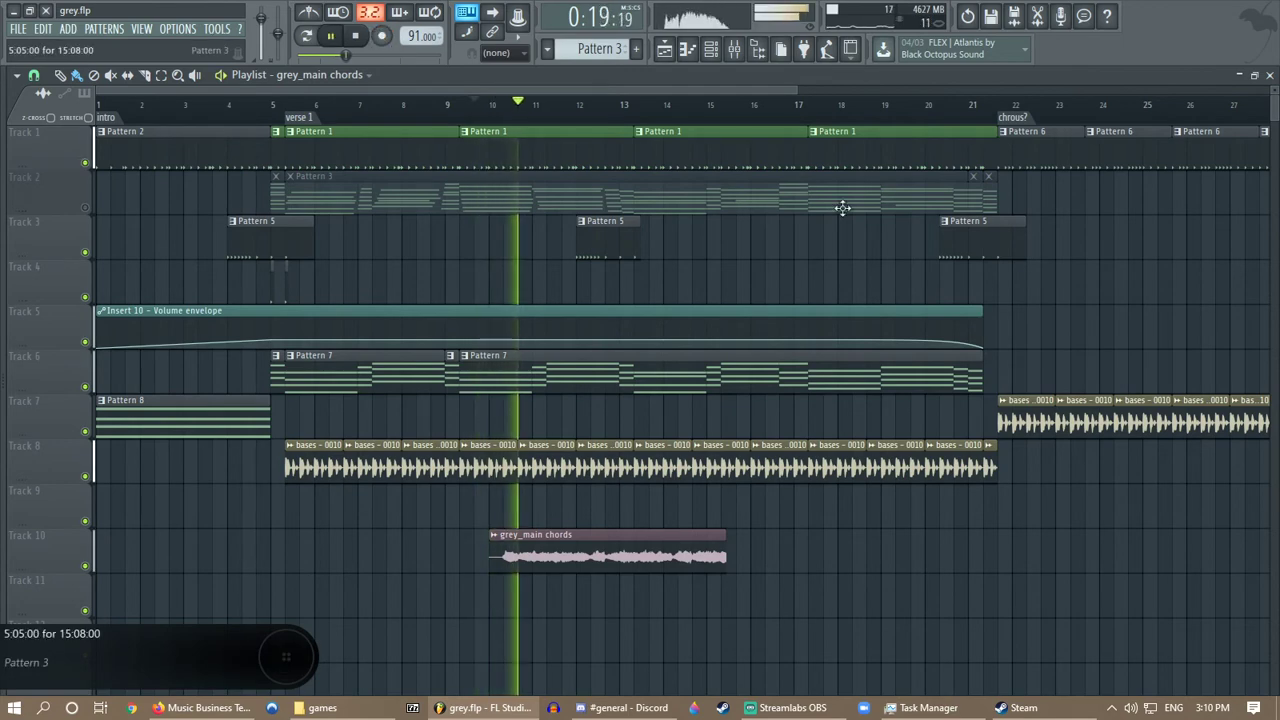
pyautogui.press('space')
# Browse the plugin choices for an empty mixer slot, then bring up the channel rack.
pyautogui.click(734, 48)
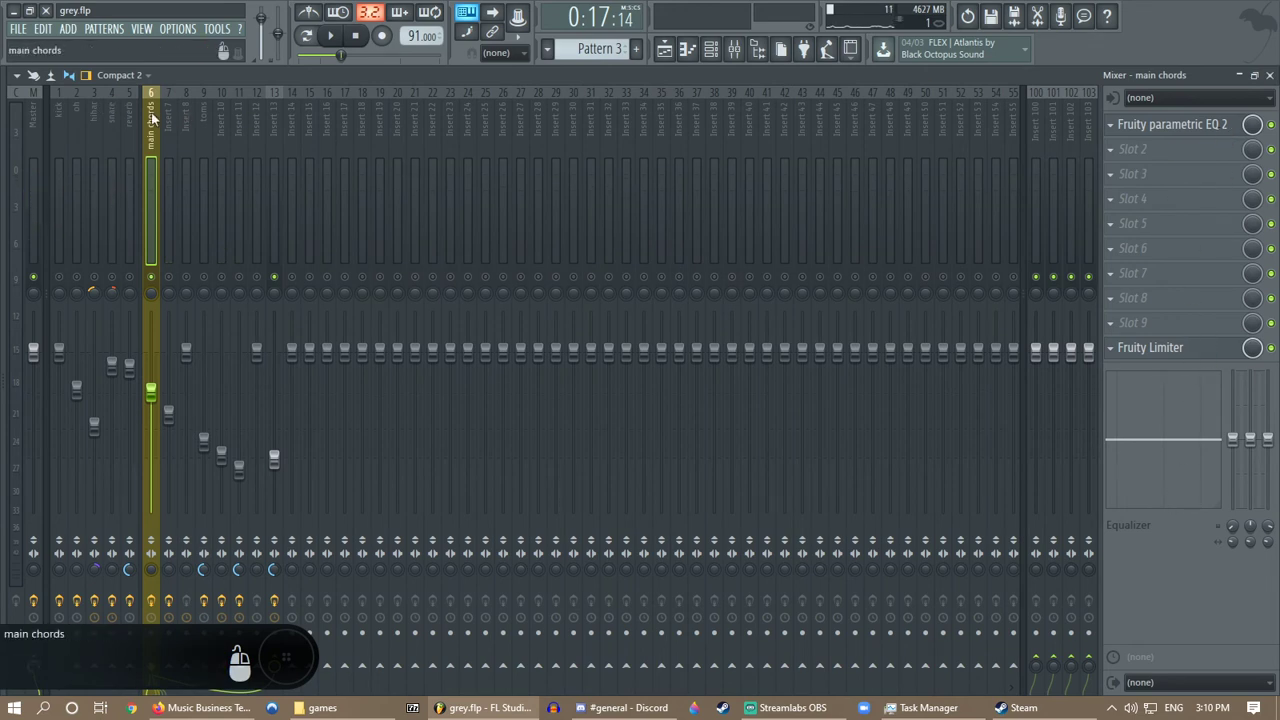
pyautogui.click(1114, 147)
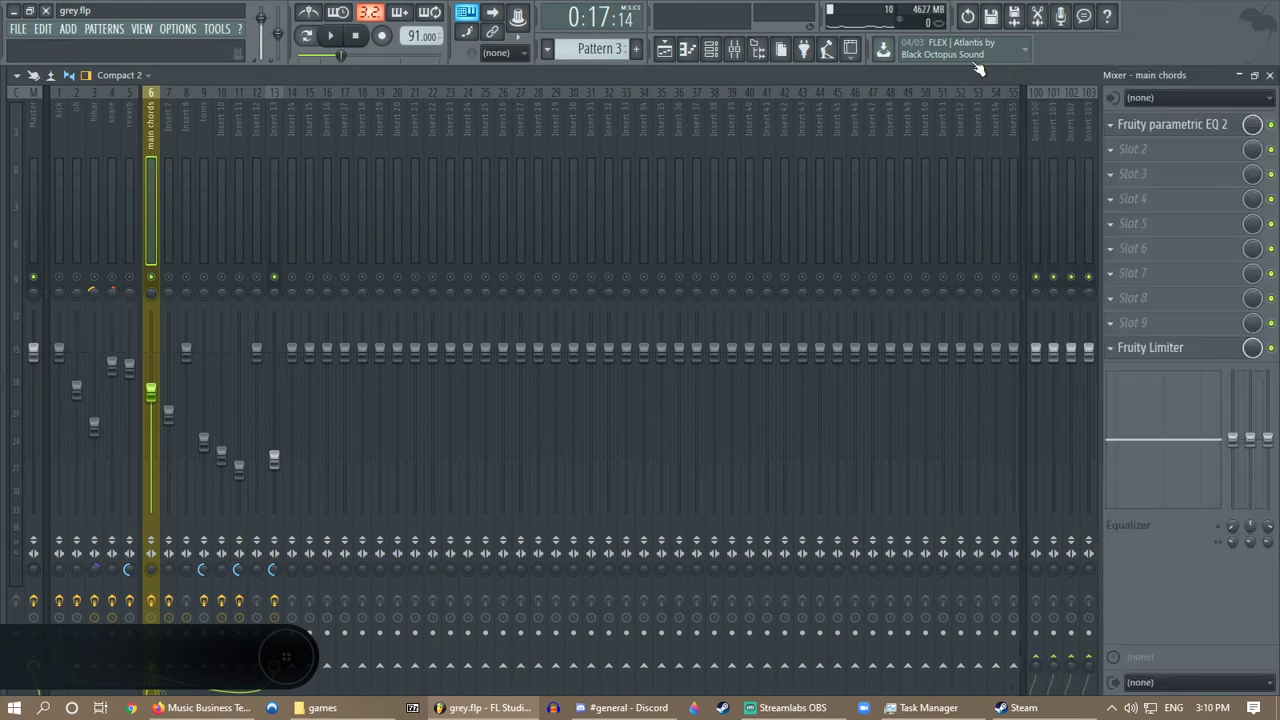
pyautogui.click(711, 49)
# Open the grey_main chords sampler settings, preview it, and turn its TRACK knob to insert 14.
pyautogui.click(518, 597)
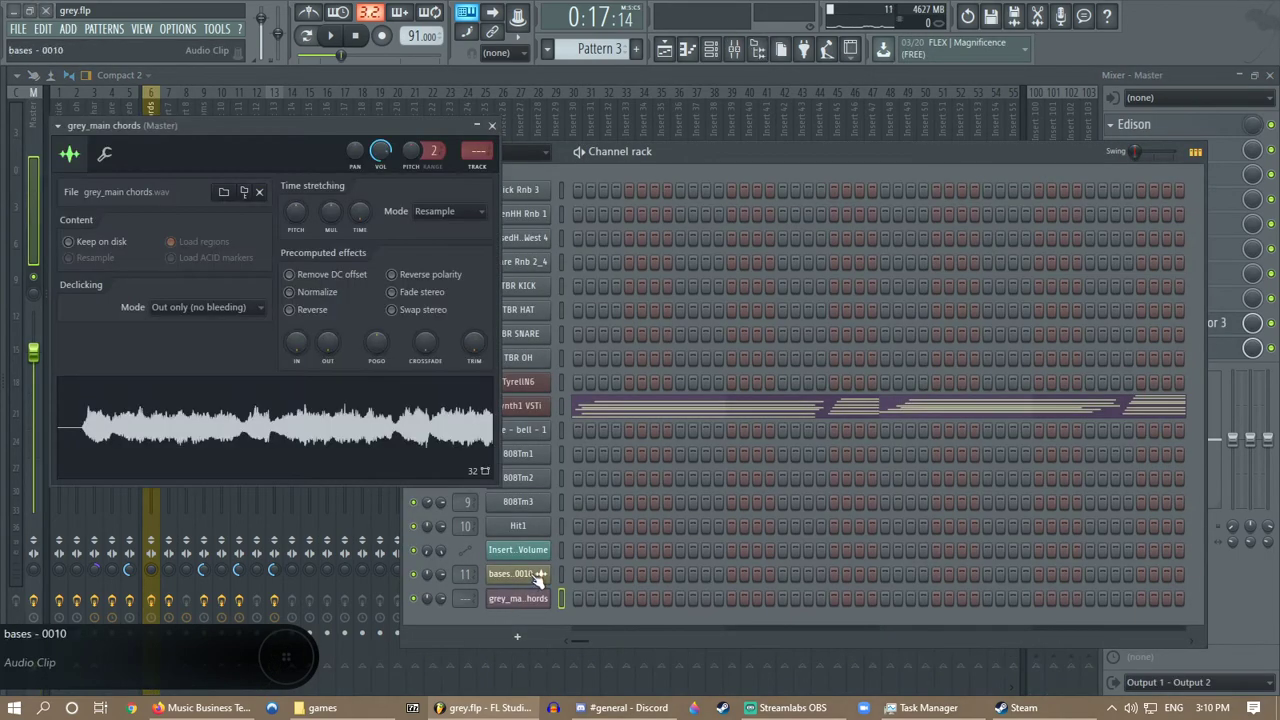
pyautogui.click(377, 410)
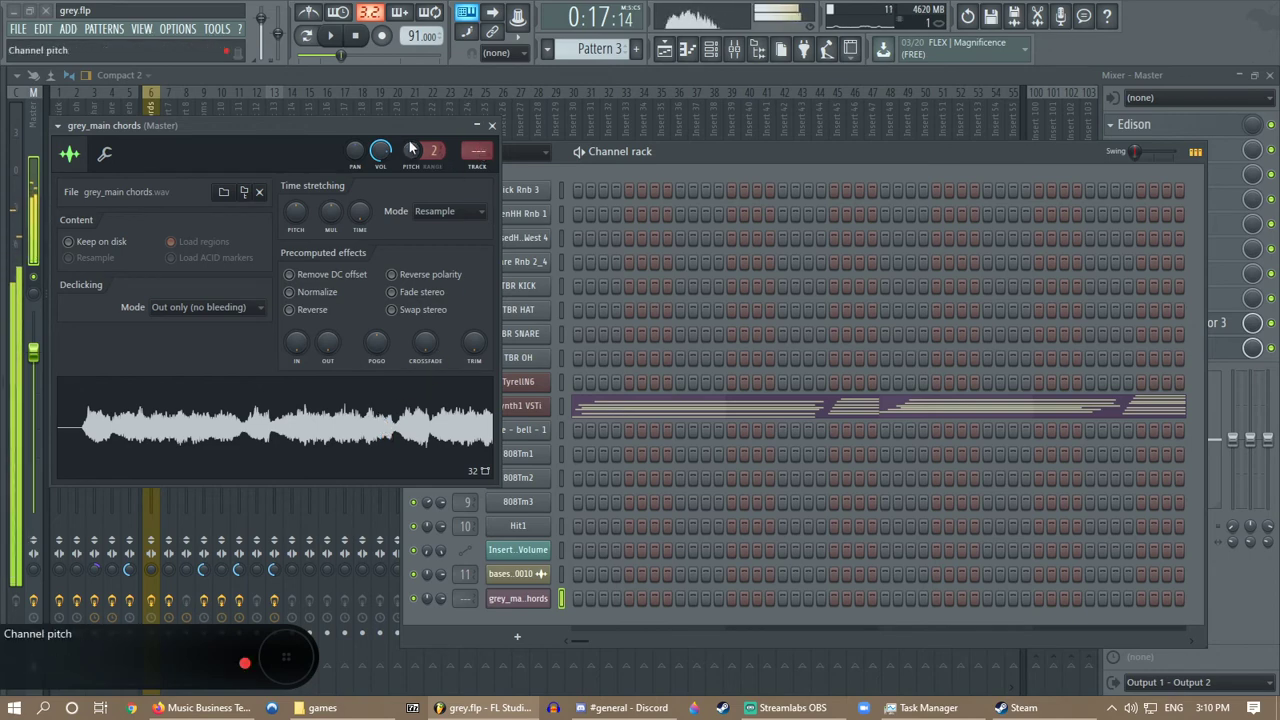
pyautogui.moveTo(420, 126); pyautogui.dragTo(689, 140)
pyautogui.scroll(9, 747, 165)
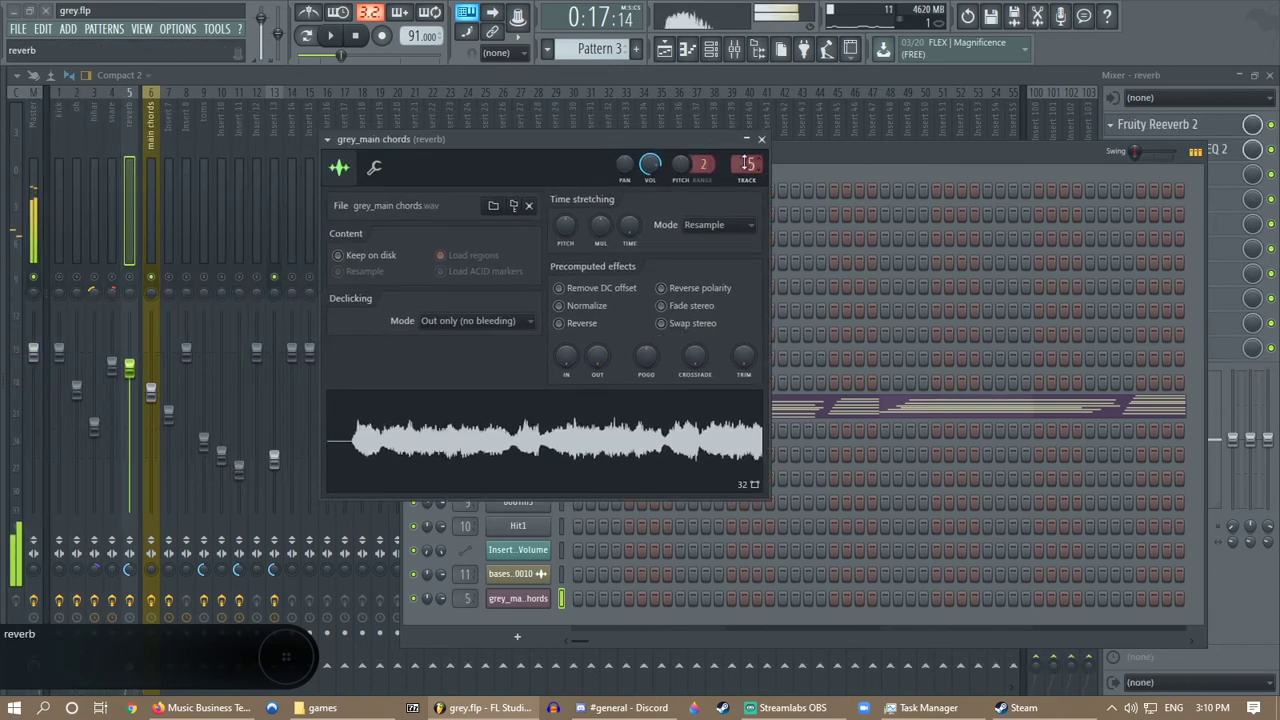
pyautogui.scroll(1, 747, 165)
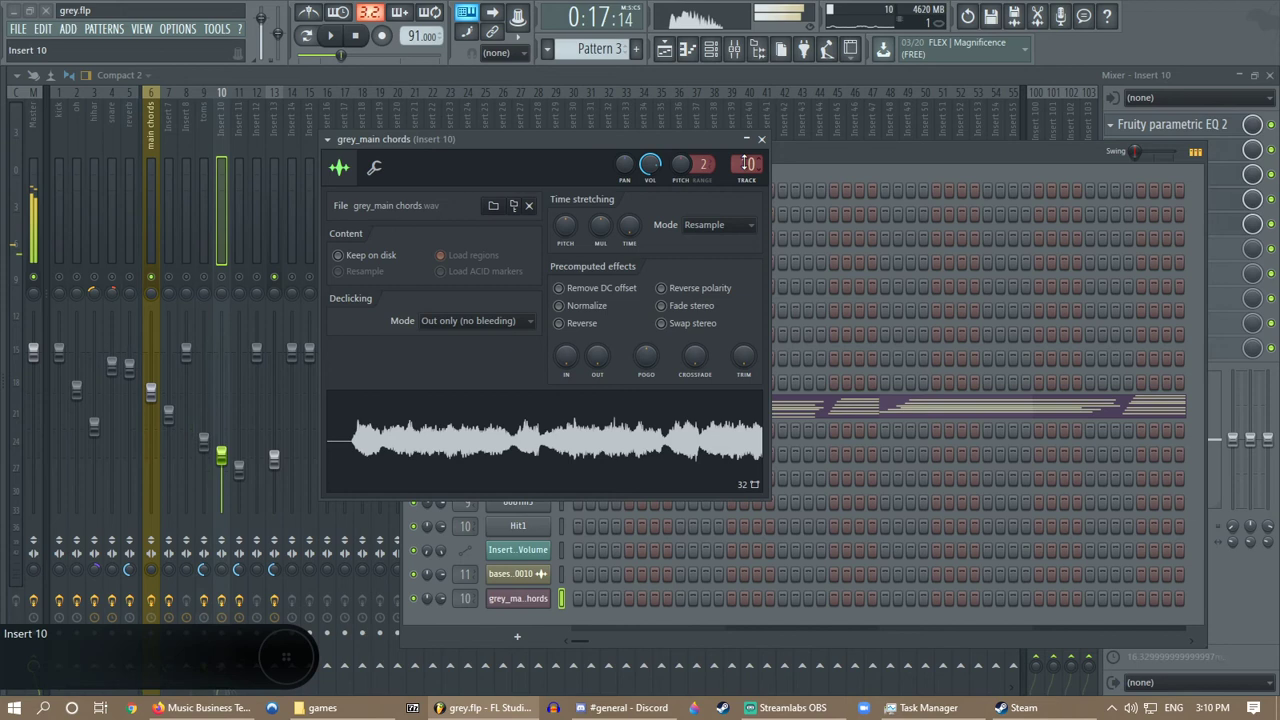
pyautogui.scroll(4, 747, 165)
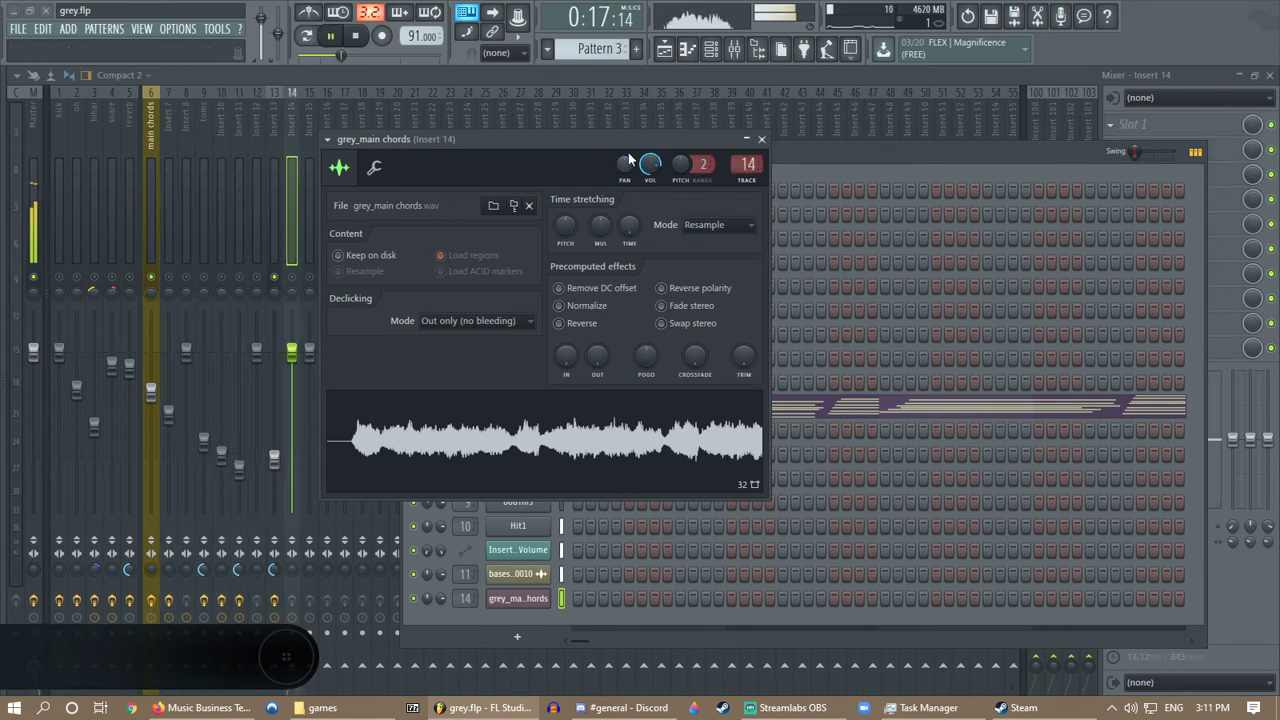
# Play the song and watch mixer Insert 14's meters to confirm the chords route there.
pyautogui.click(290, 278)
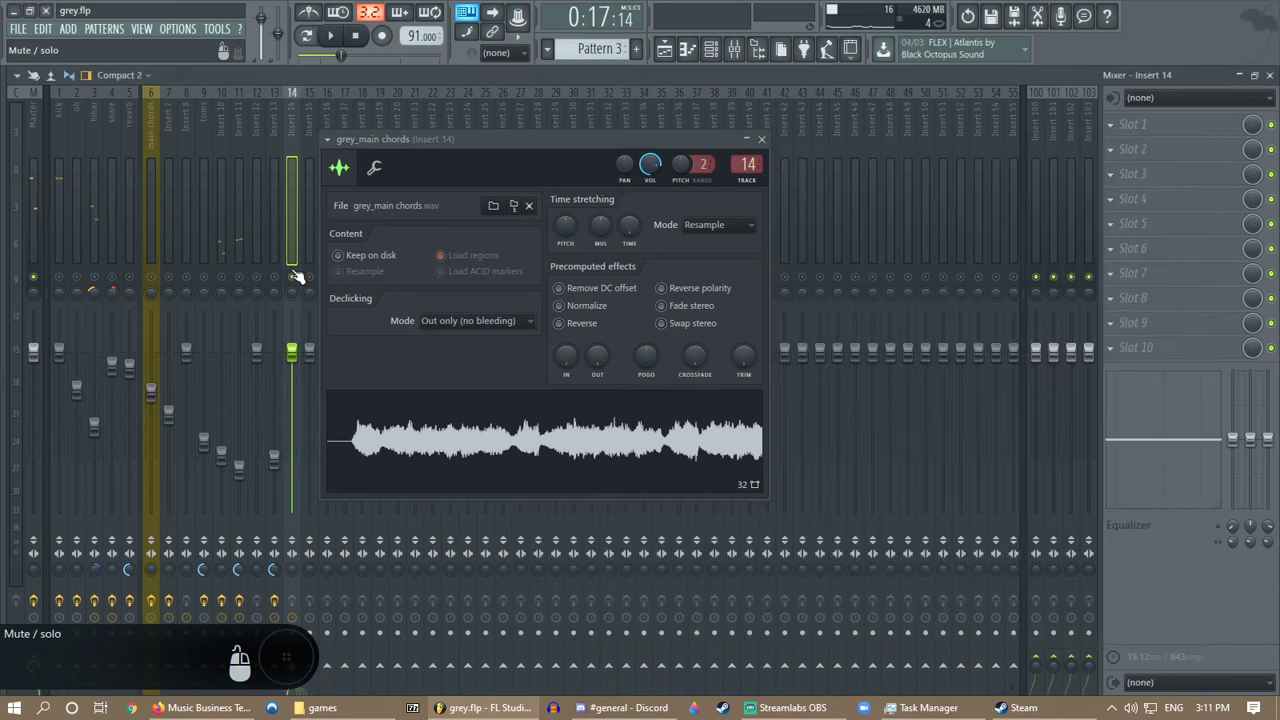
pyautogui.moveTo(689, 144); pyautogui.dragTo(836, 93)
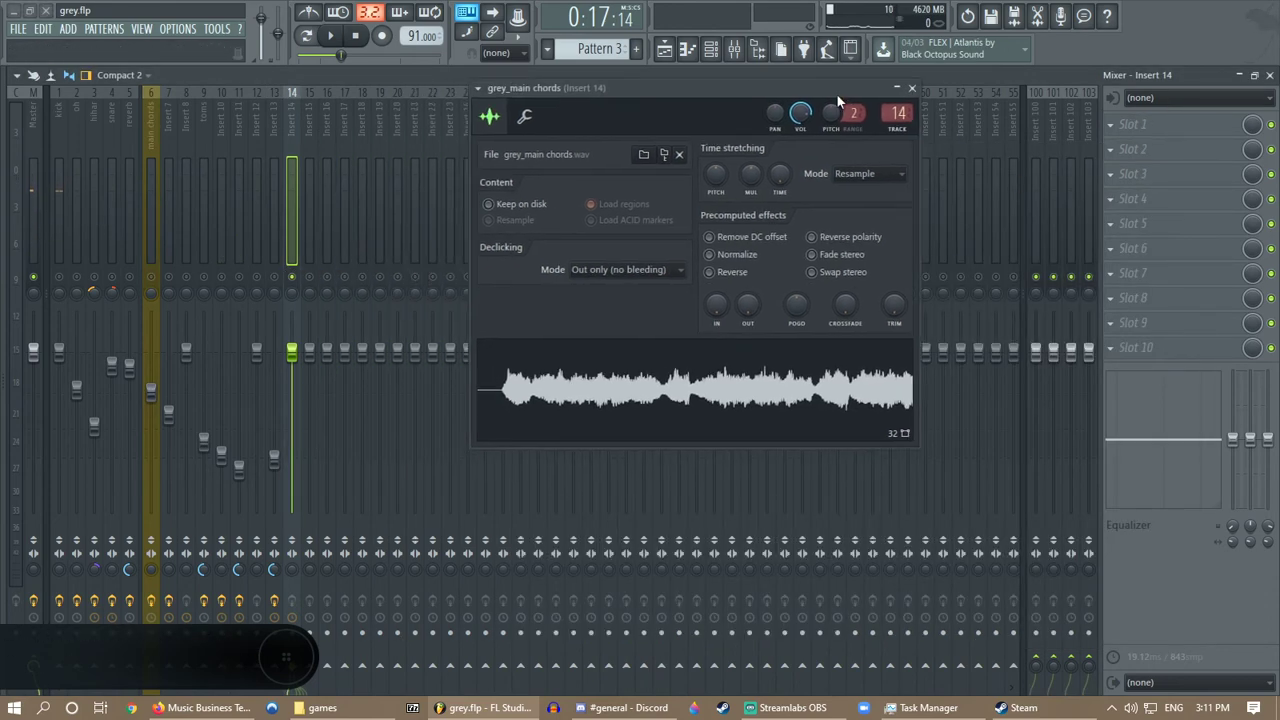
pyautogui.click(664, 48)
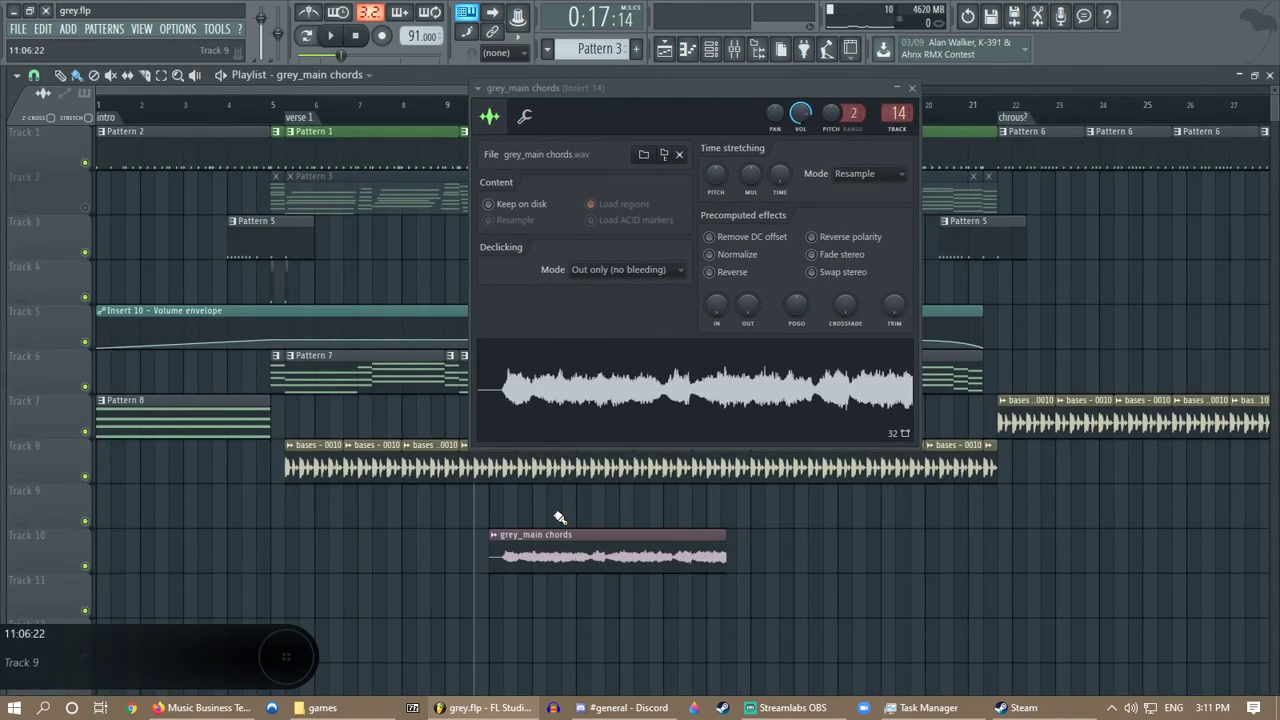
pyautogui.press('space')
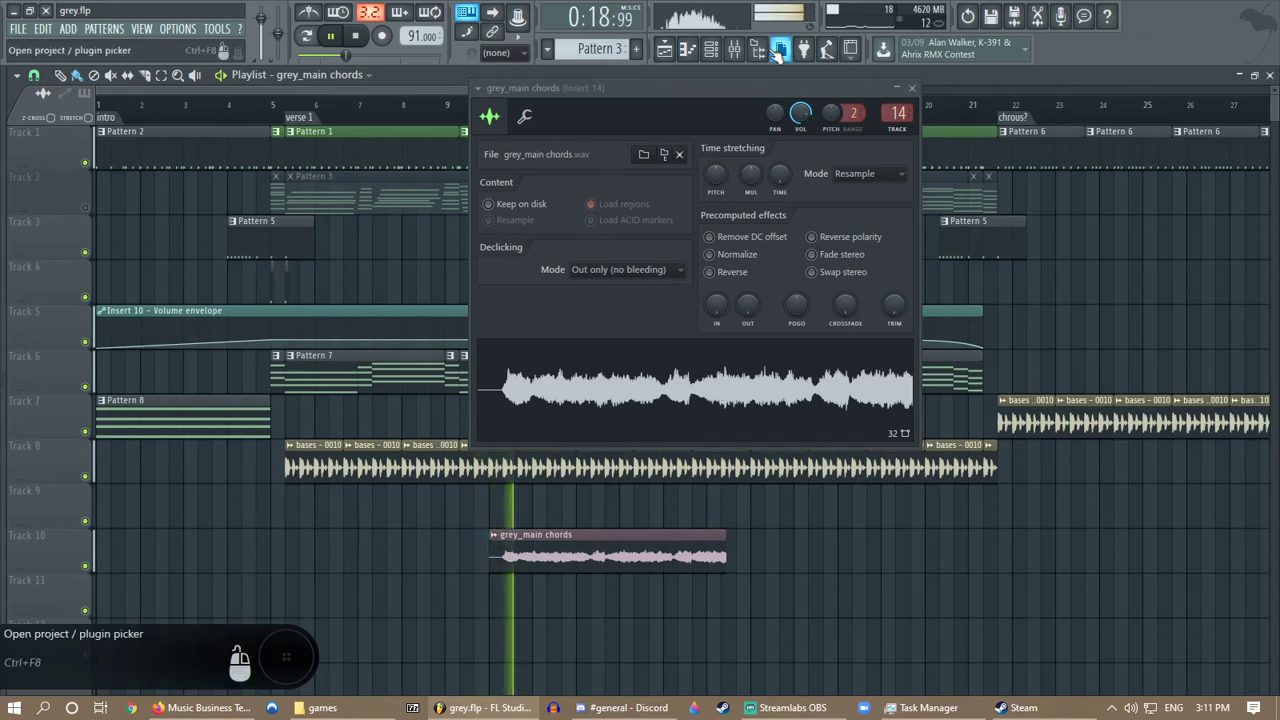
pyautogui.press('F9')
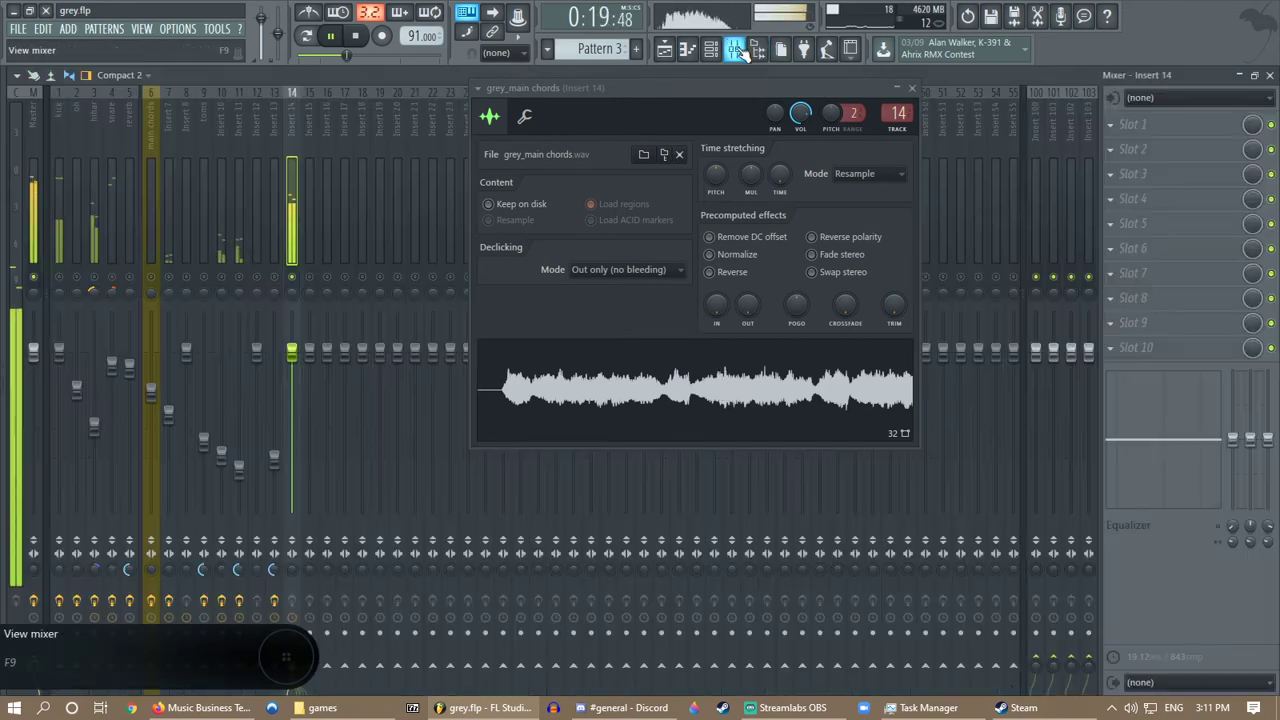
pyautogui.click(911, 88)
pyautogui.press('space')
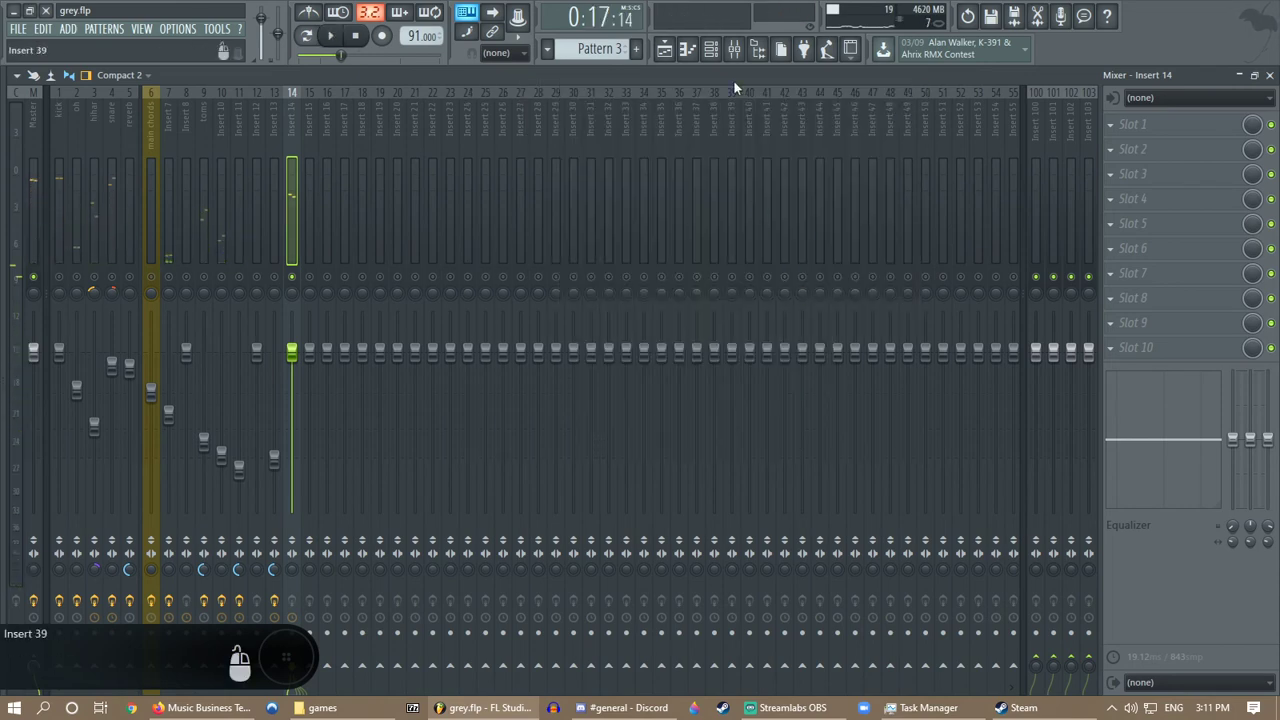
pyautogui.click(662, 50)
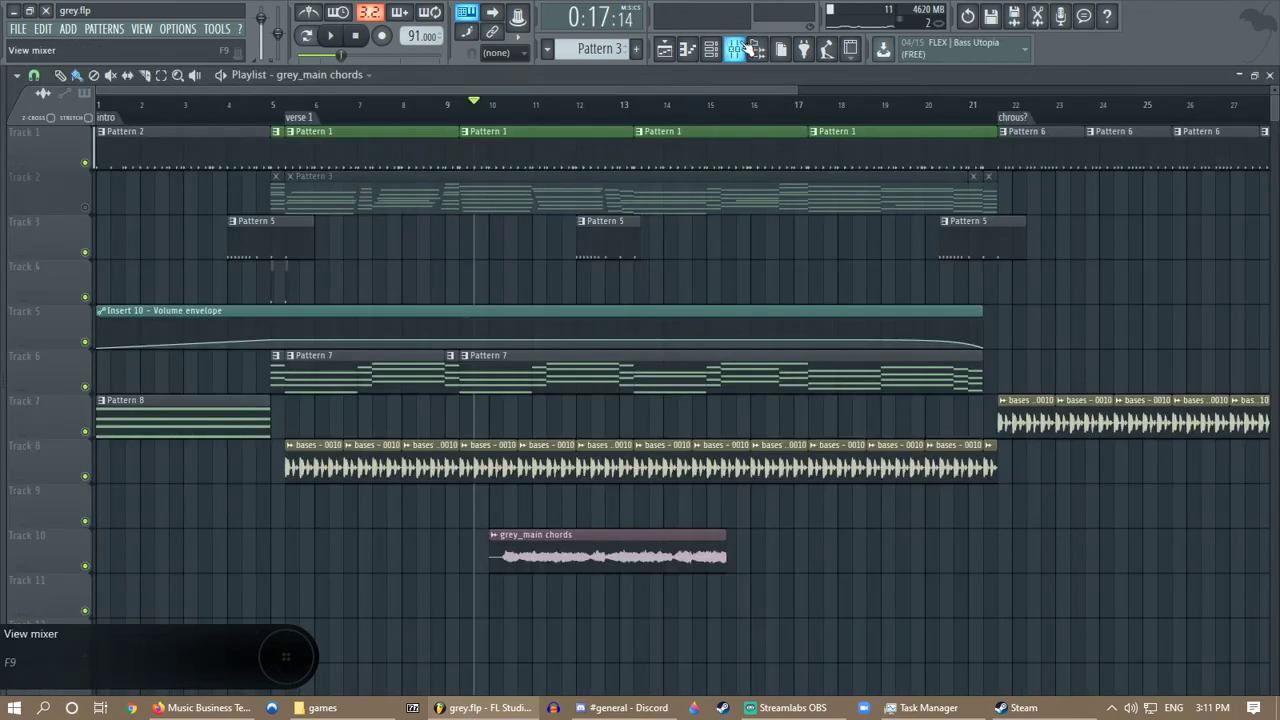
pyautogui.click(745, 46)
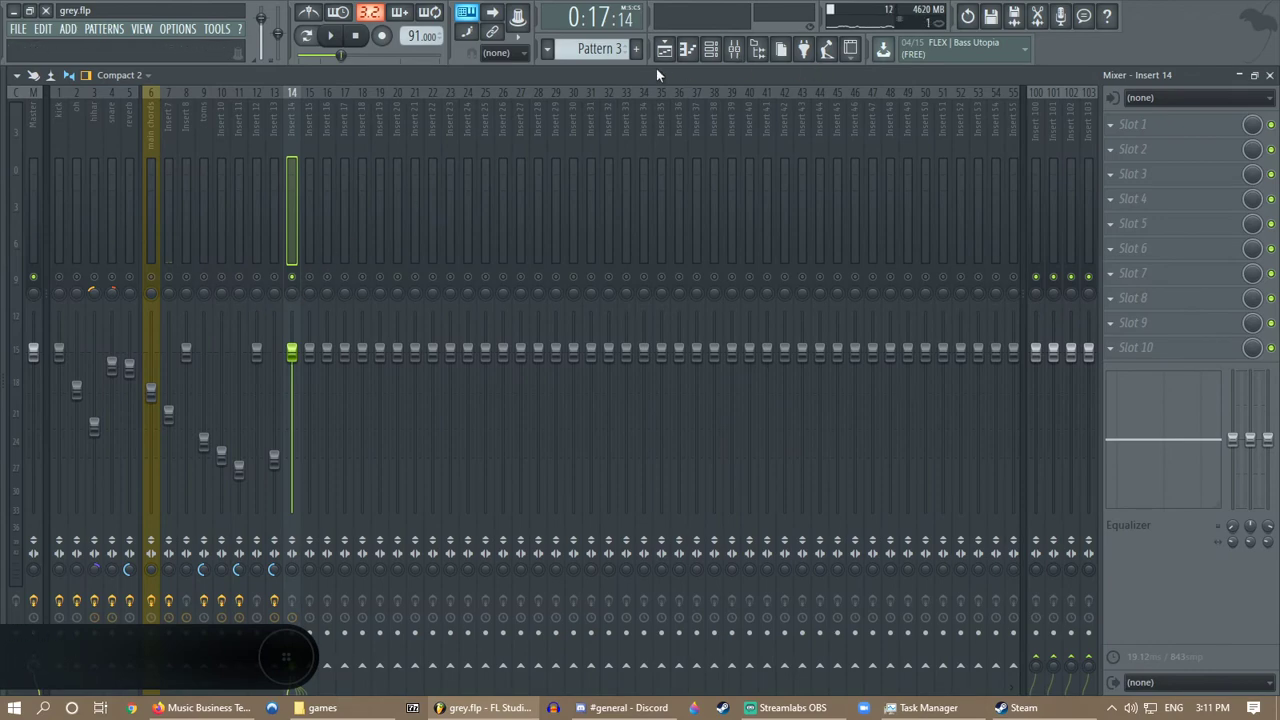
pyautogui.click(662, 50)
pyautogui.click(184, 104)
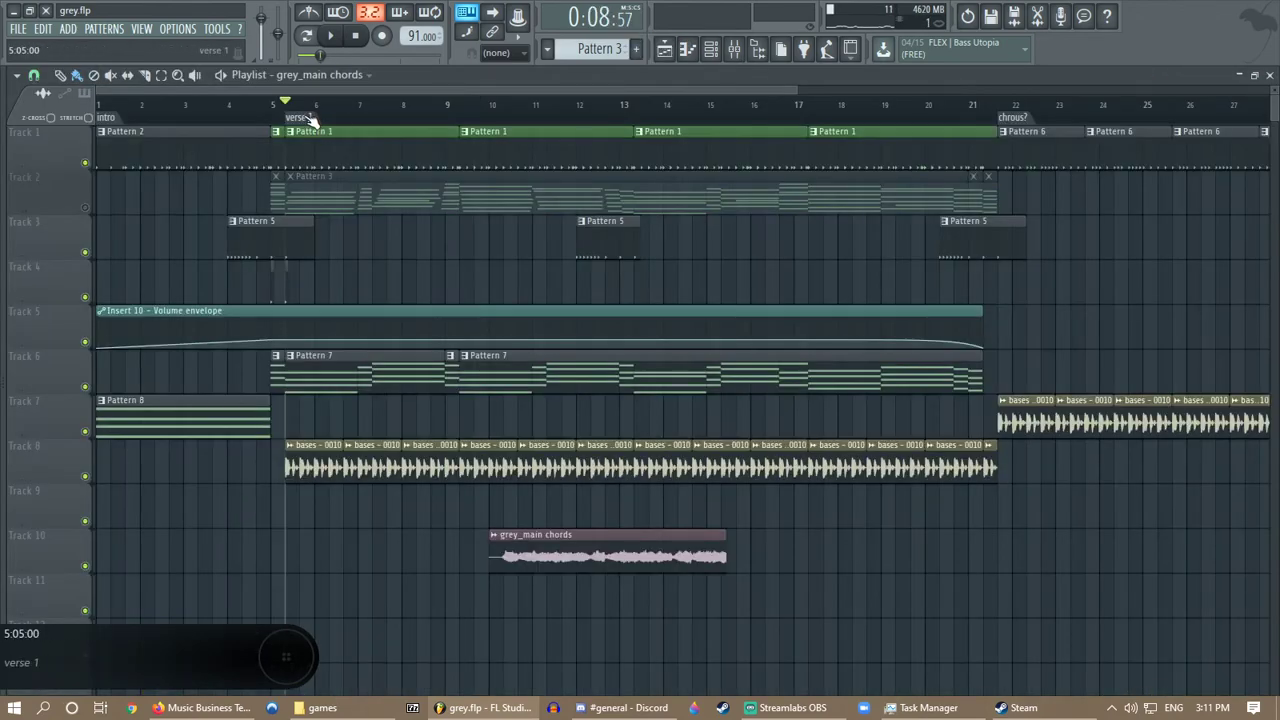
pyautogui.click(735, 48)
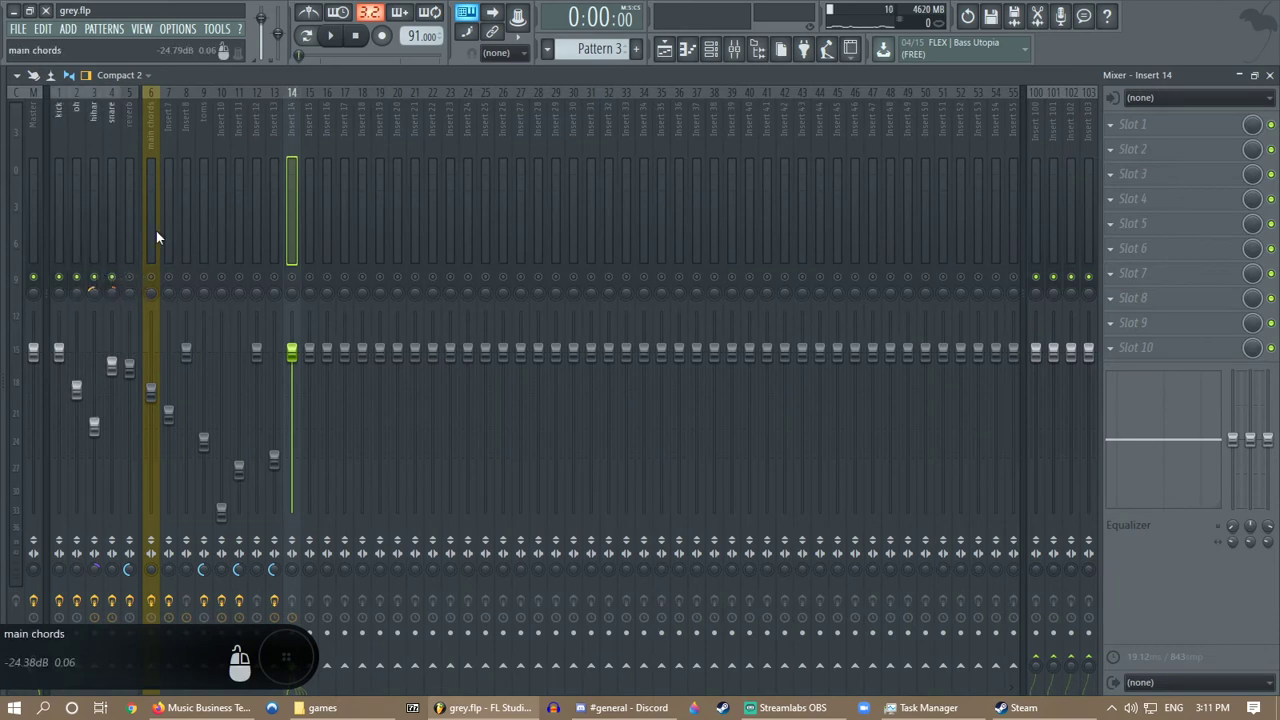
pyautogui.press('space')
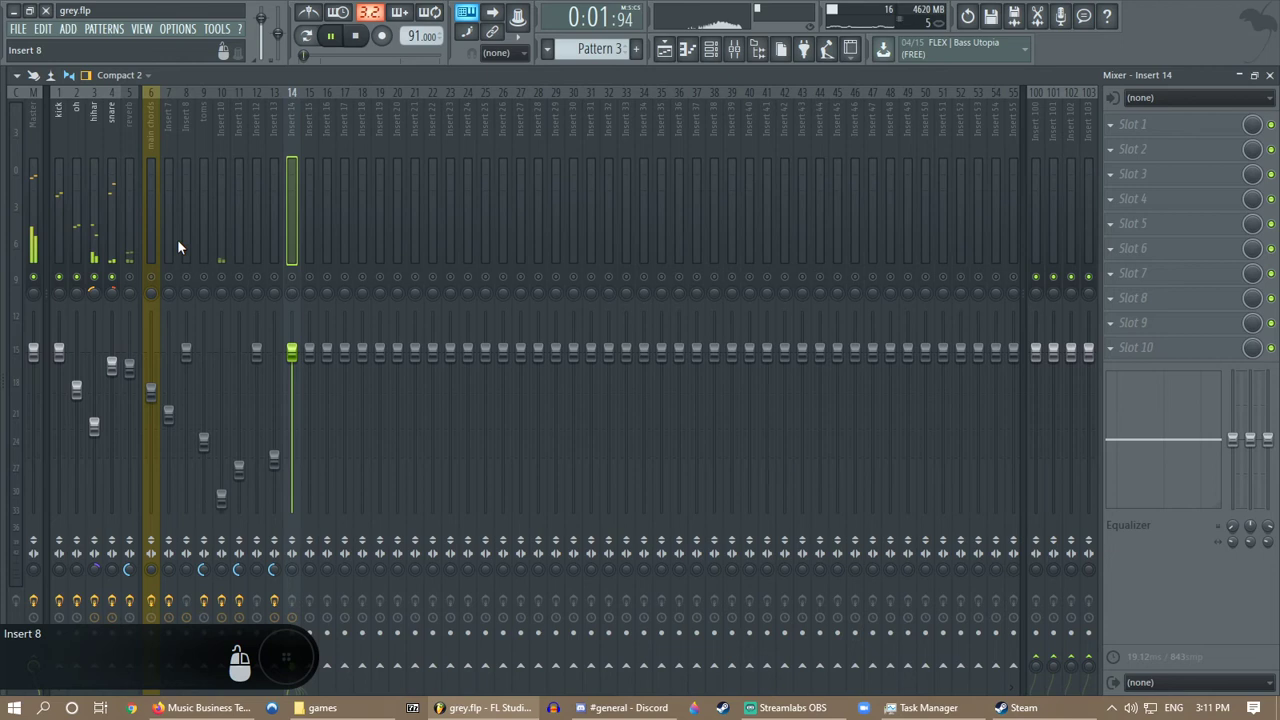
pyautogui.press('space')
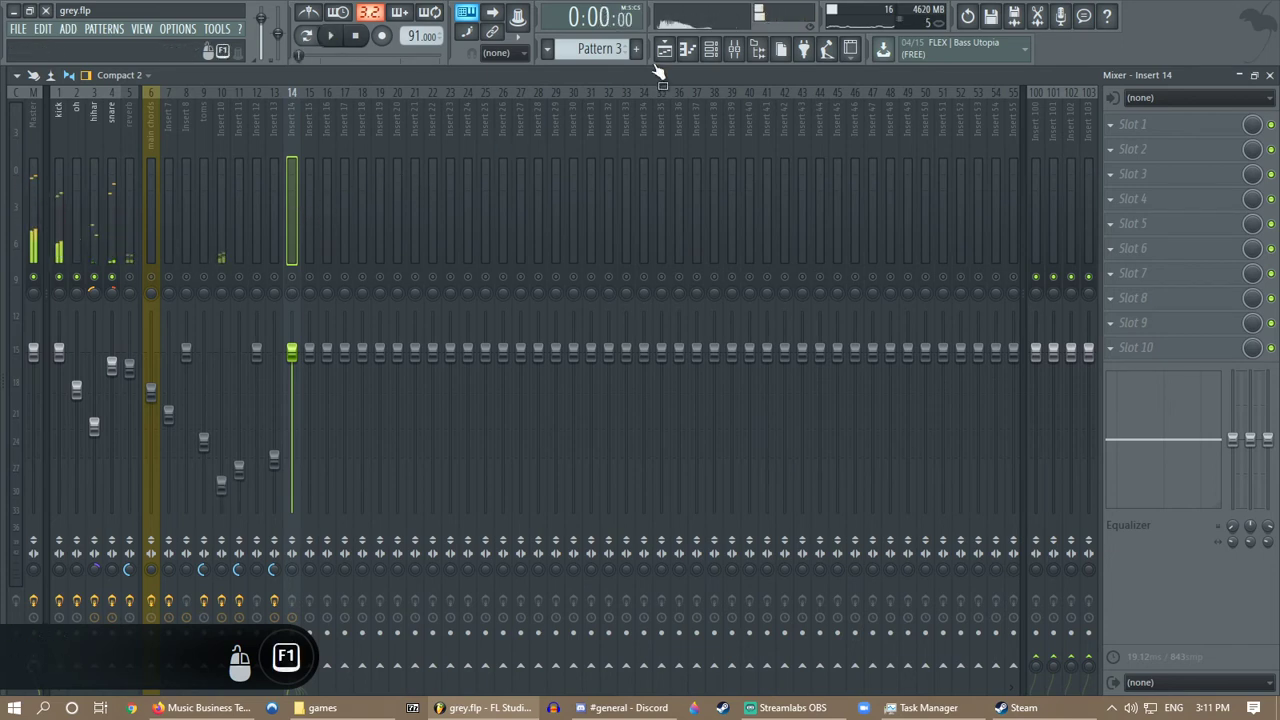
# Arm the kick, oh, hi-hat and snare inserts 1–4 for disk recording.
pyautogui.click(59, 633)
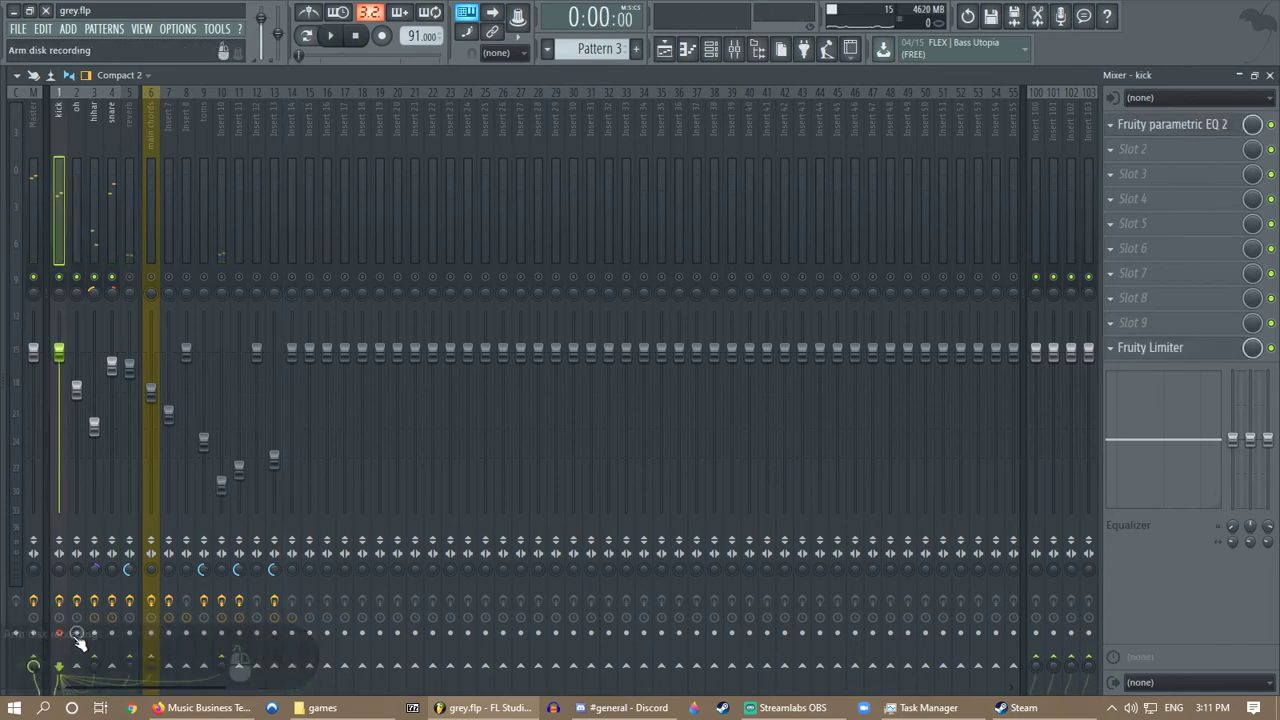
pyautogui.press('Right')
pyautogui.press('Right')
pyautogui.press('Right')
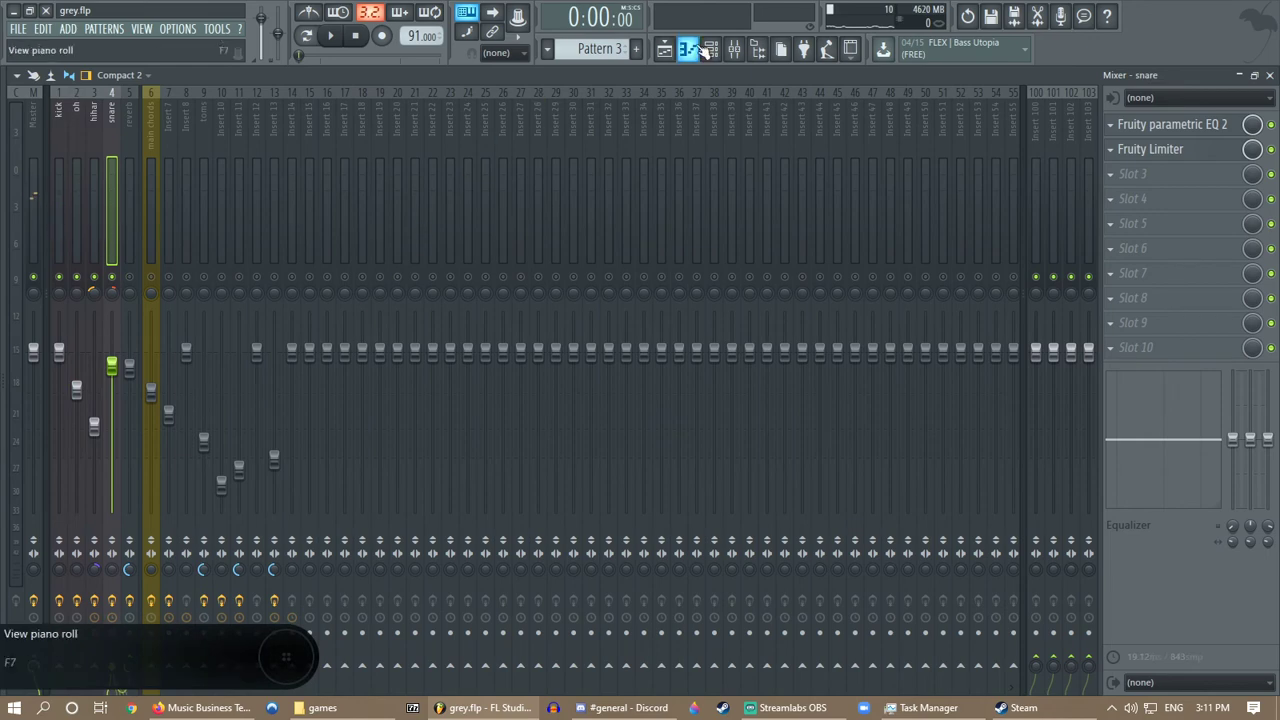
pyautogui.click(665, 58)
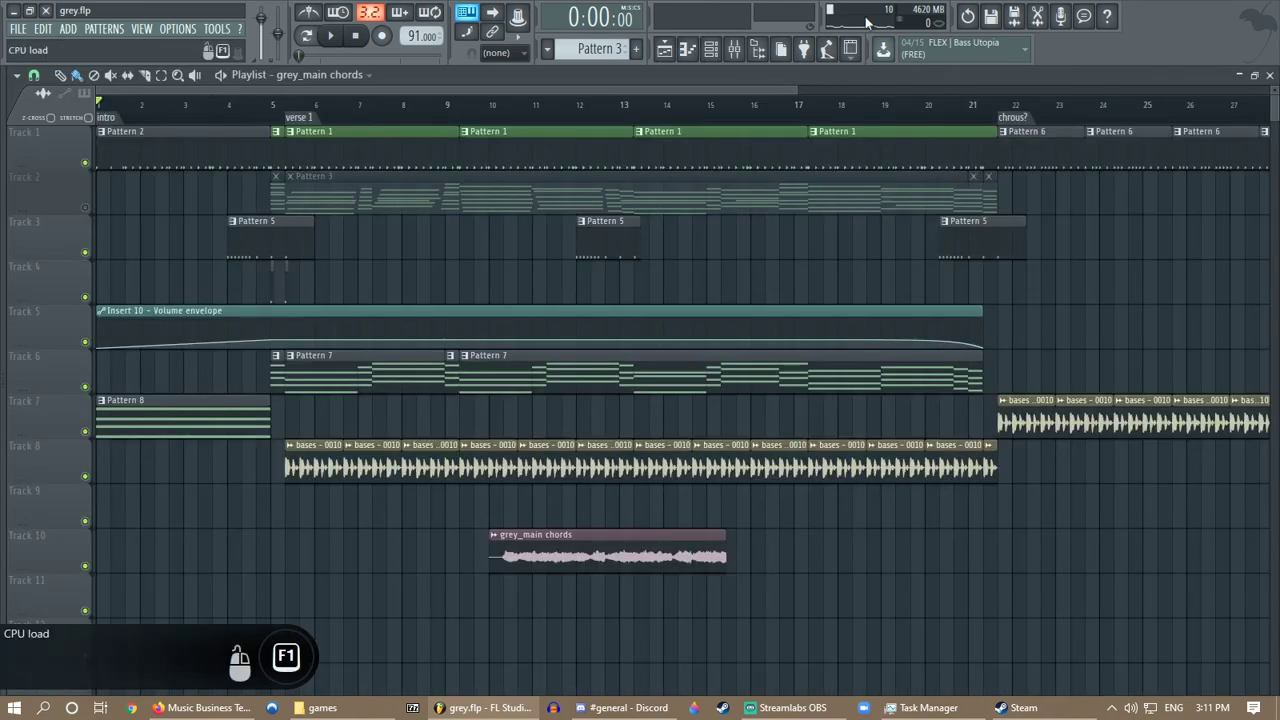
# Turn on recording audio into the playlist as clips, dismiss the input warning, then stop.
pyautogui.click(381, 35)
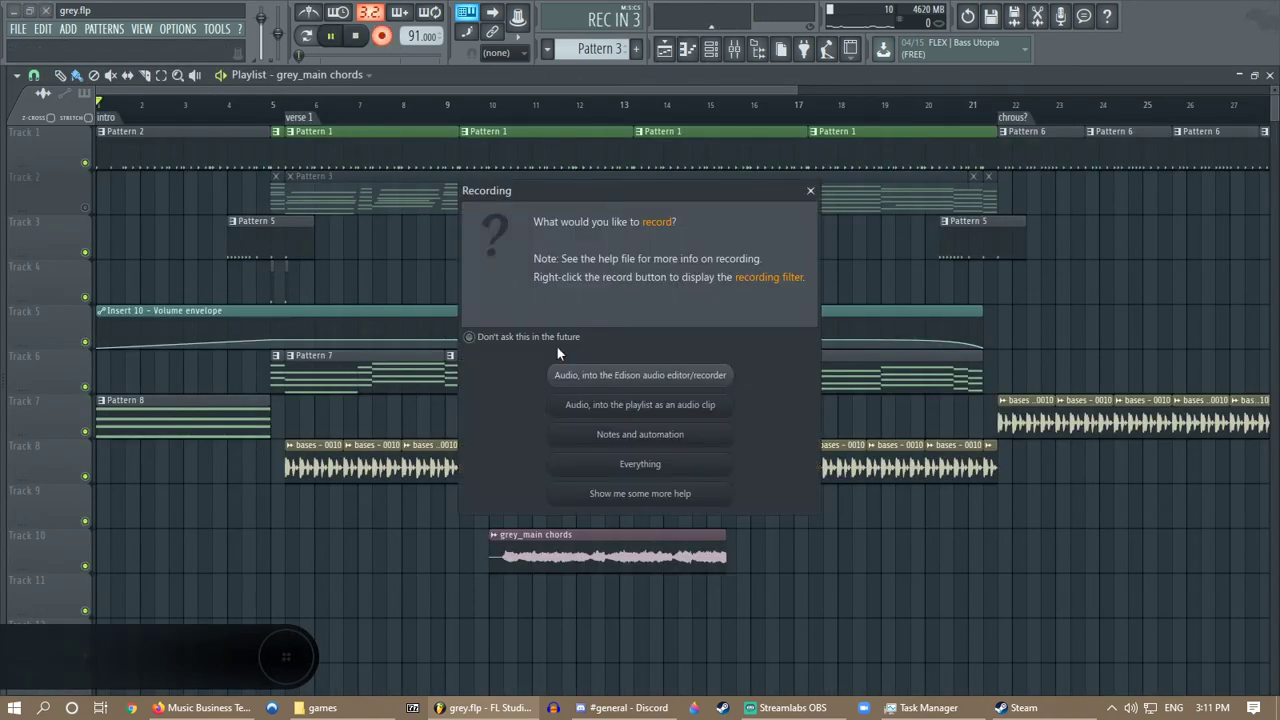
pyautogui.click(596, 413)
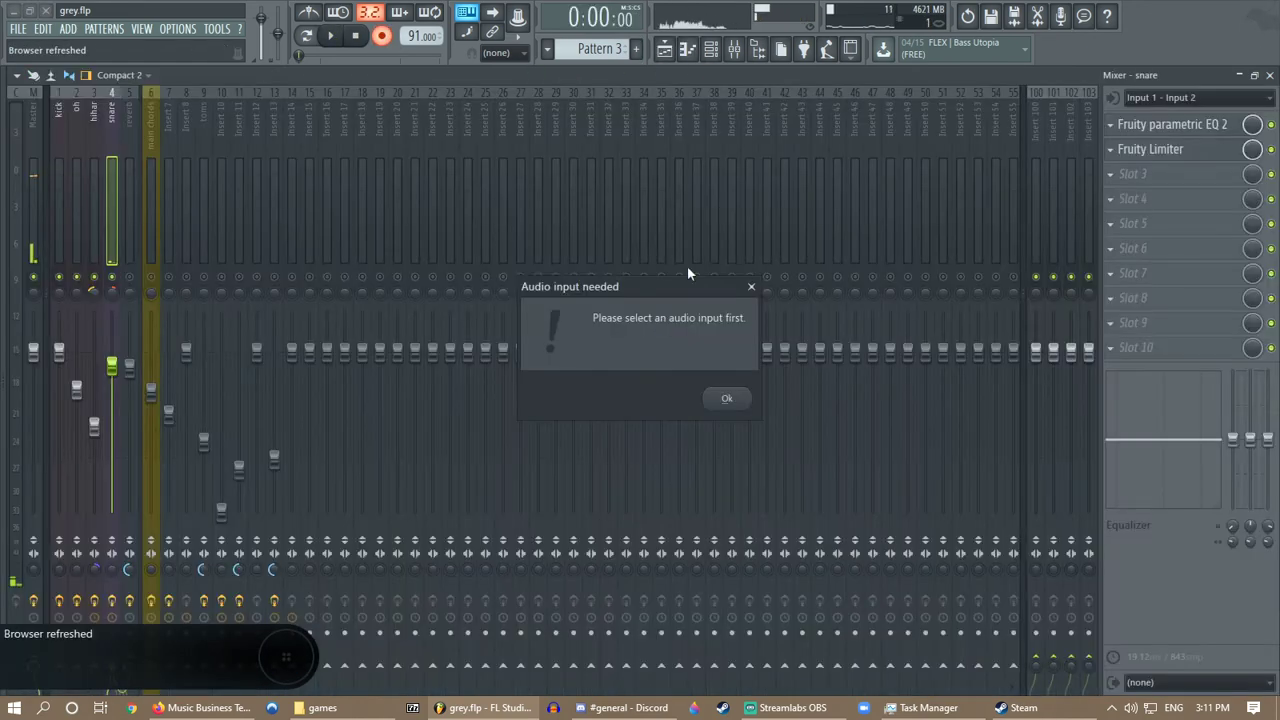
pyautogui.click(752, 287)
pyautogui.click(1158, 190)
pyautogui.press('space')
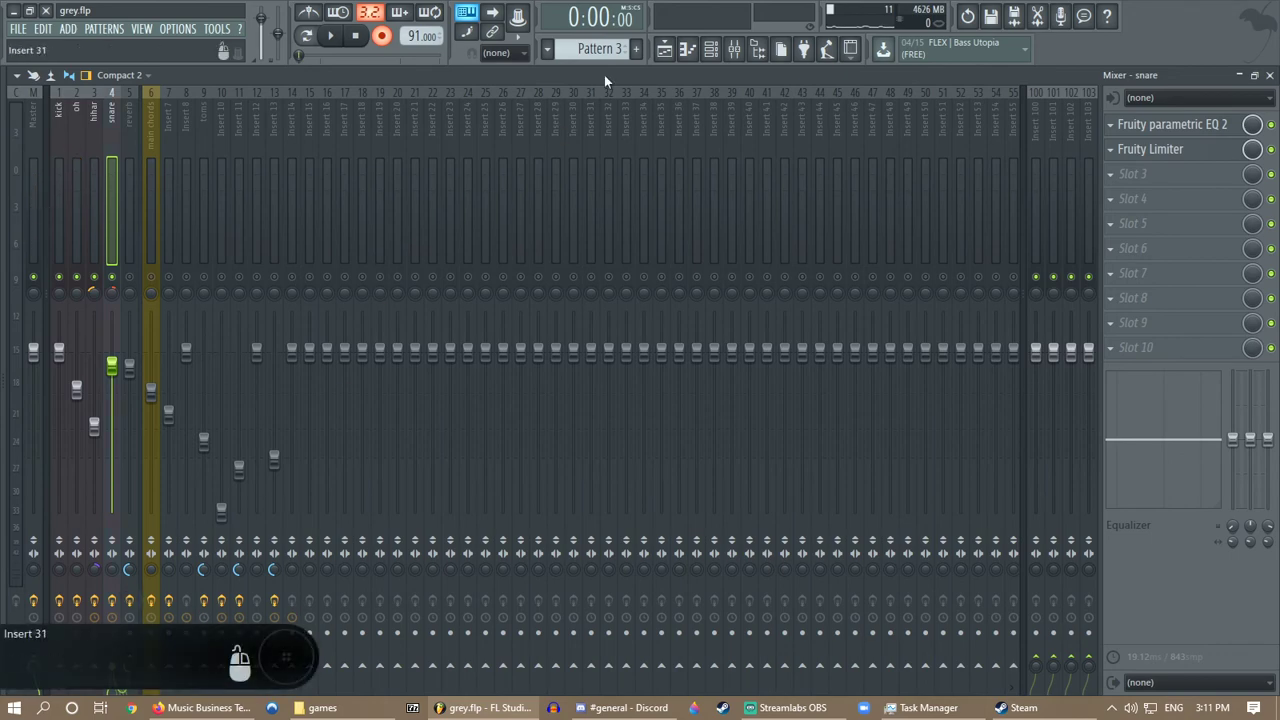
# Record the armed kick, oh, hi-hat and snare inserts from the playlist.
pyautogui.click(664, 48)
pyautogui.press('space')
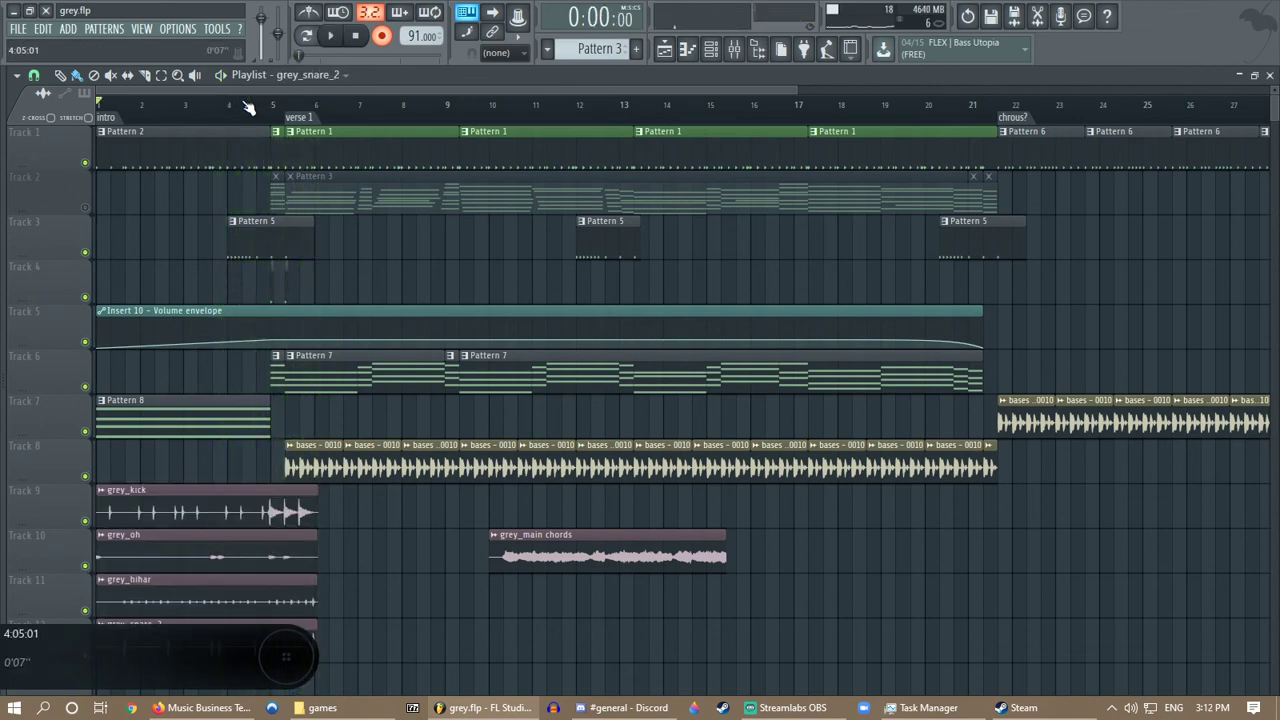
# Zoom the playlist and play back the new grey_kick, grey_oh, grey_hihat and grey_snare_2 clips.
pyautogui.scroll(5, 248, 105)
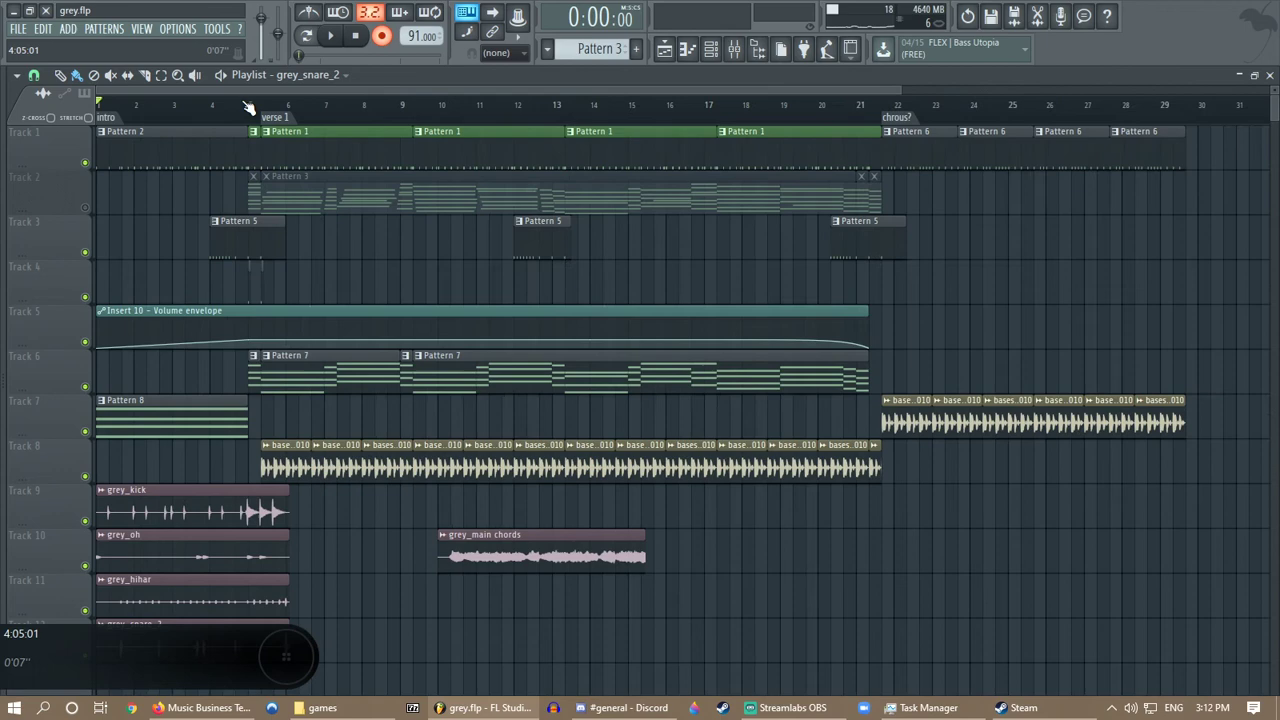
pyautogui.scroll(-5, 277, 91)
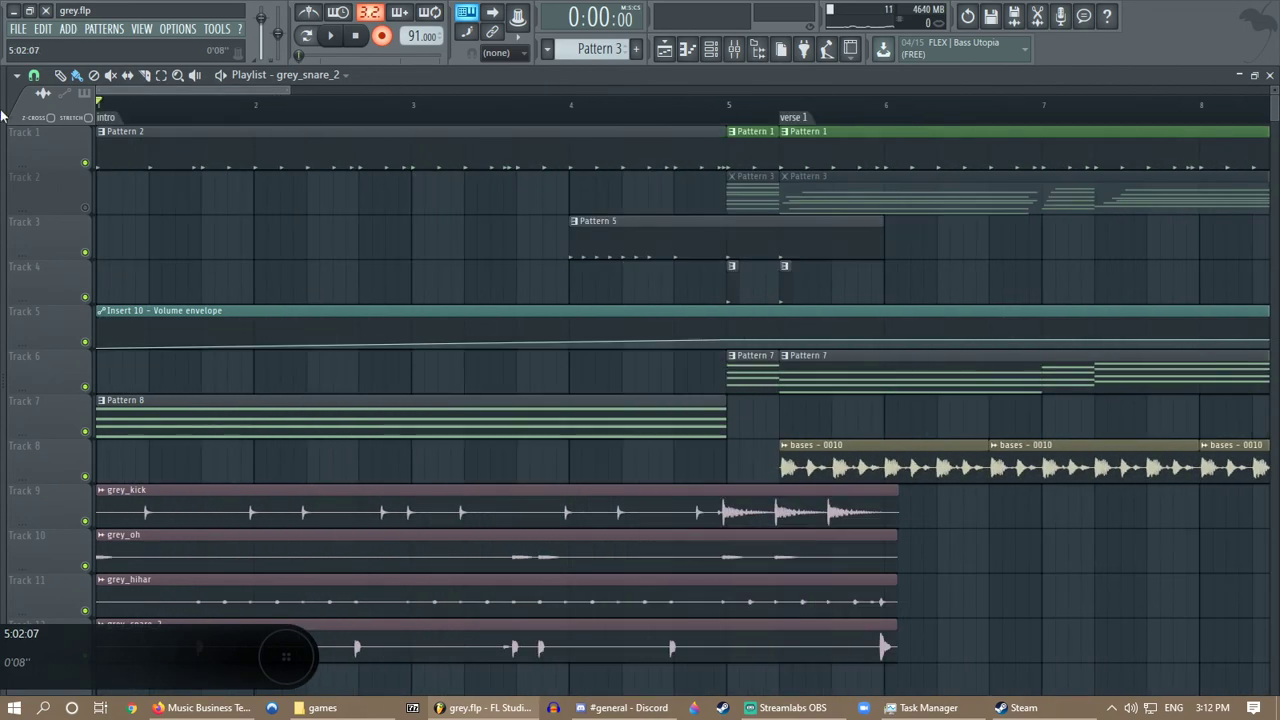
pyautogui.scroll(-3, 161, 172)
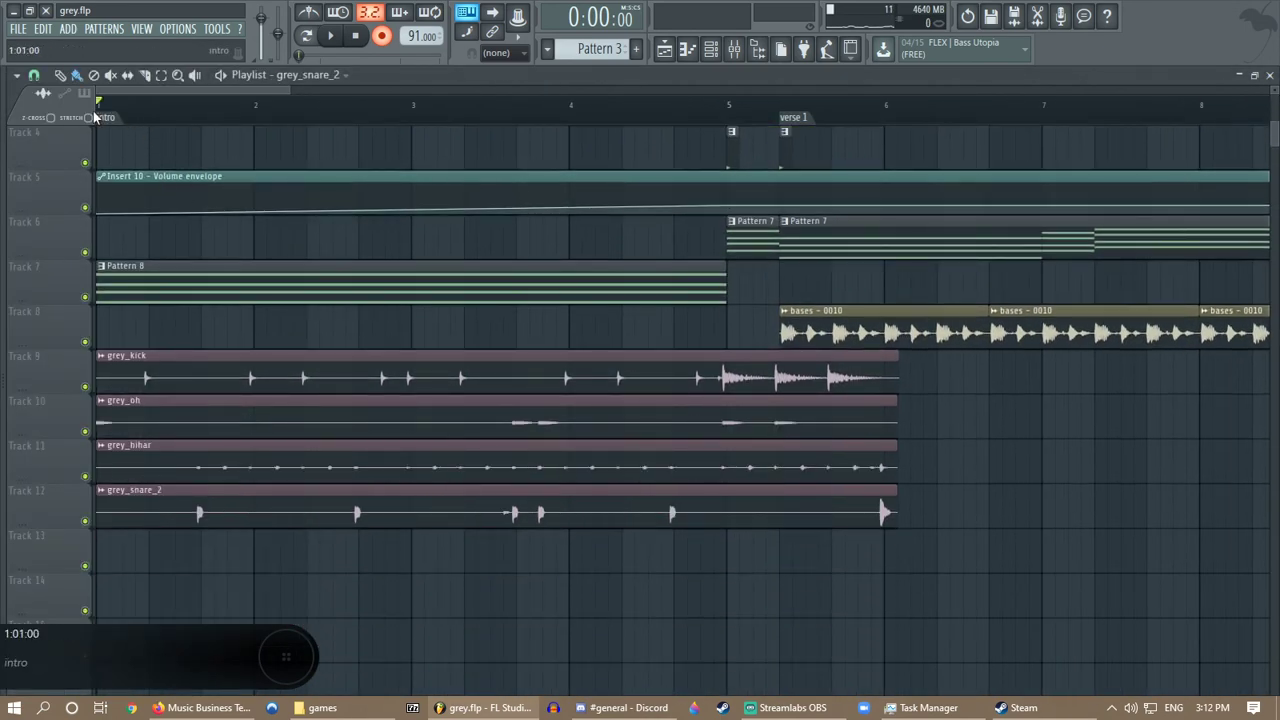
pyautogui.scroll(4, 95, 106)
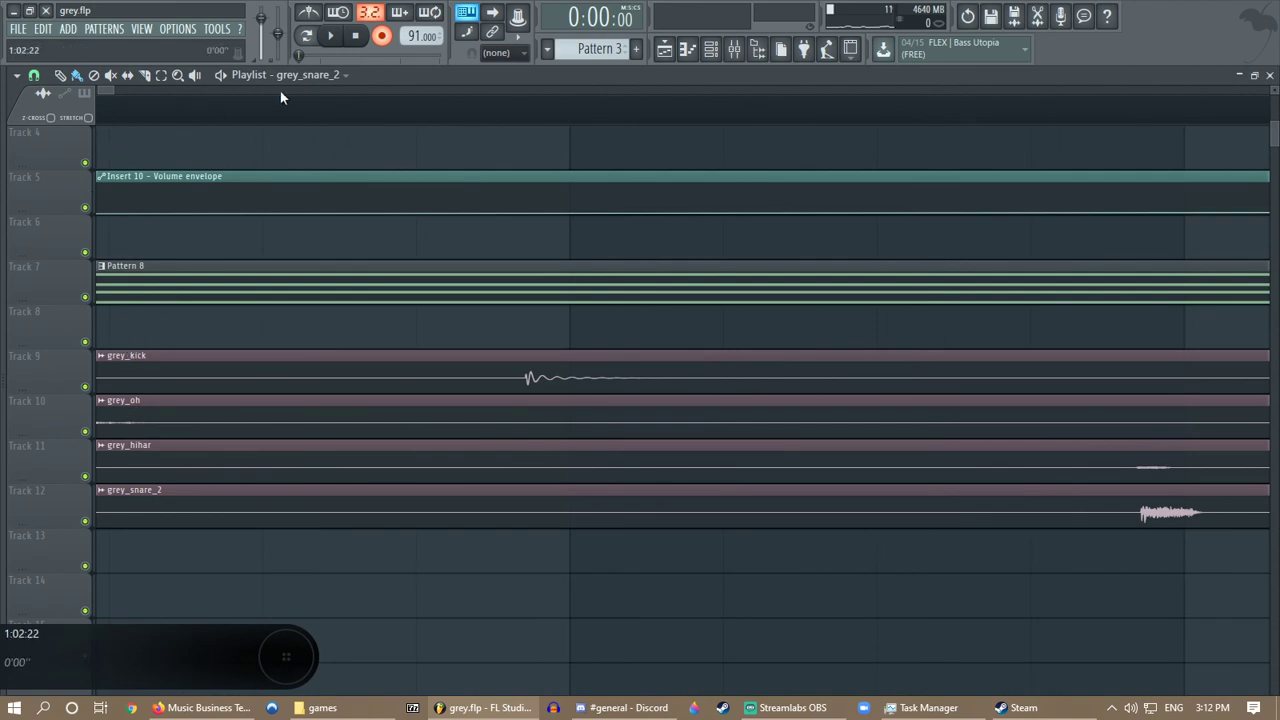
pyautogui.scroll(3, 61, 172)
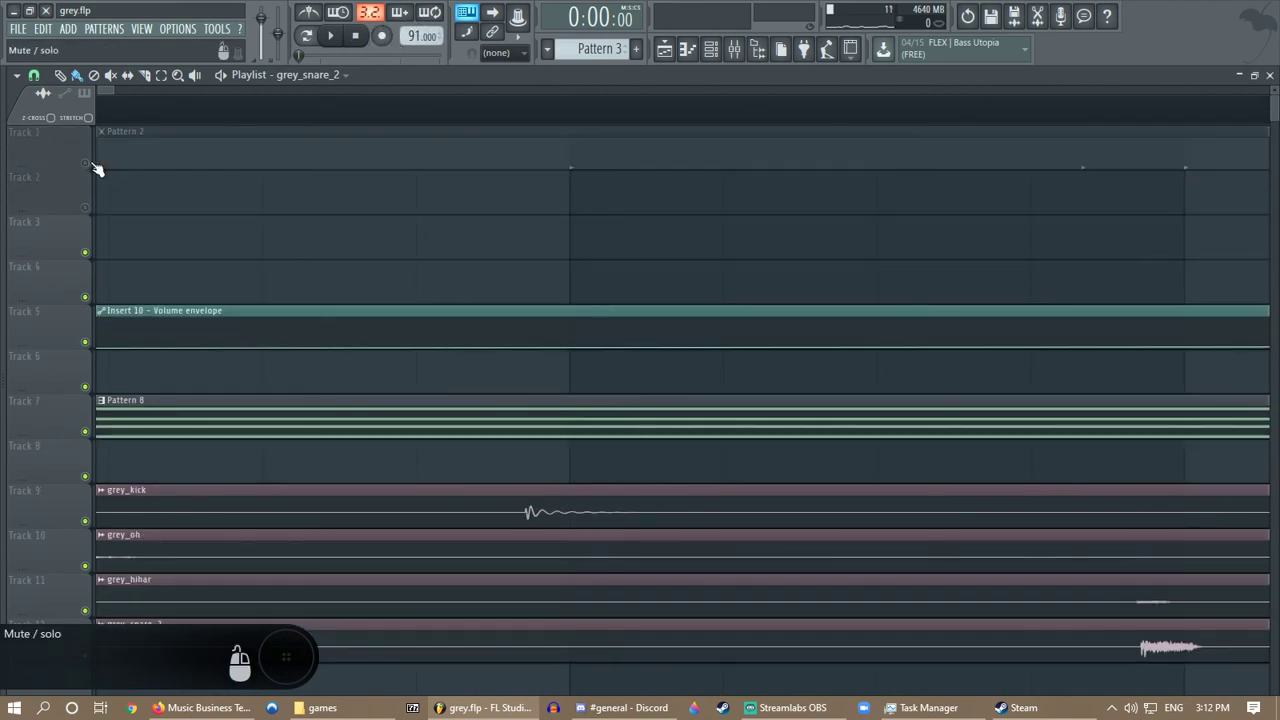
pyautogui.press('space')
pyautogui.scroll(-6, 150, 173)
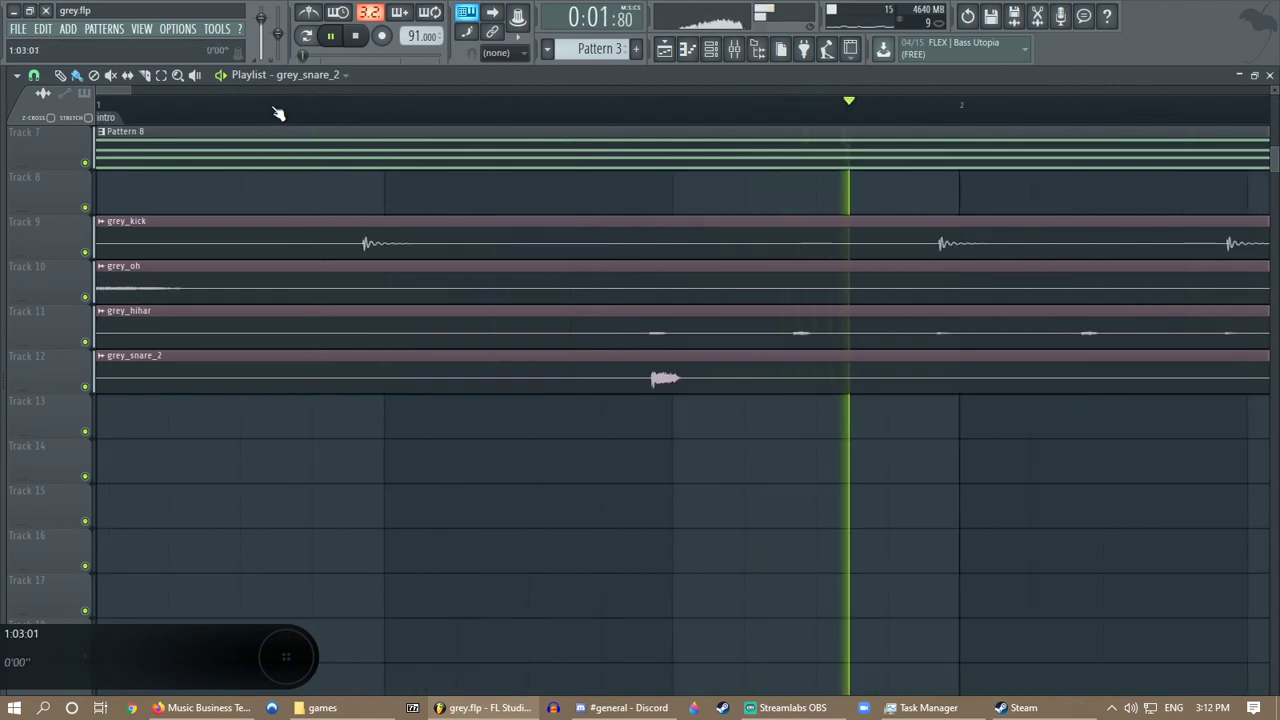
pyautogui.scroll(-4, 277, 114)
pyautogui.press('space')
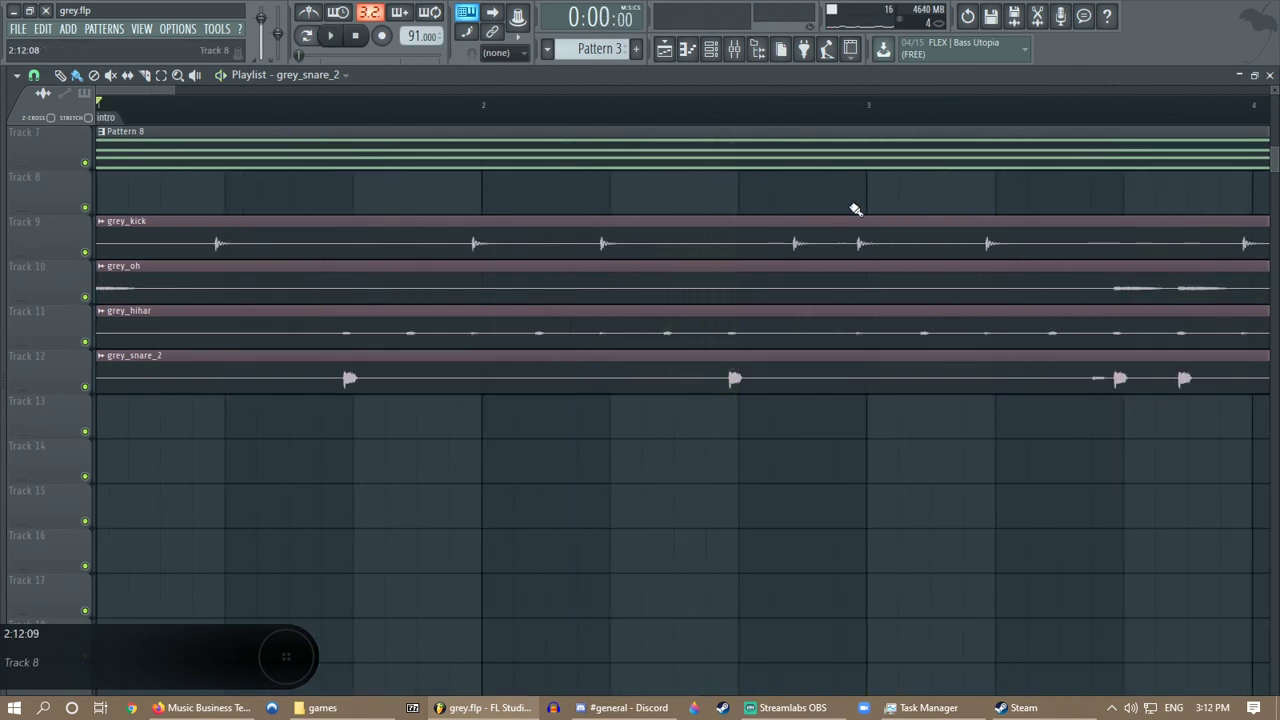
# Adjust the playlist zoom once more, then switch over to Streamlabs OBS.
pyautogui.scroll(3, 1148, 130)
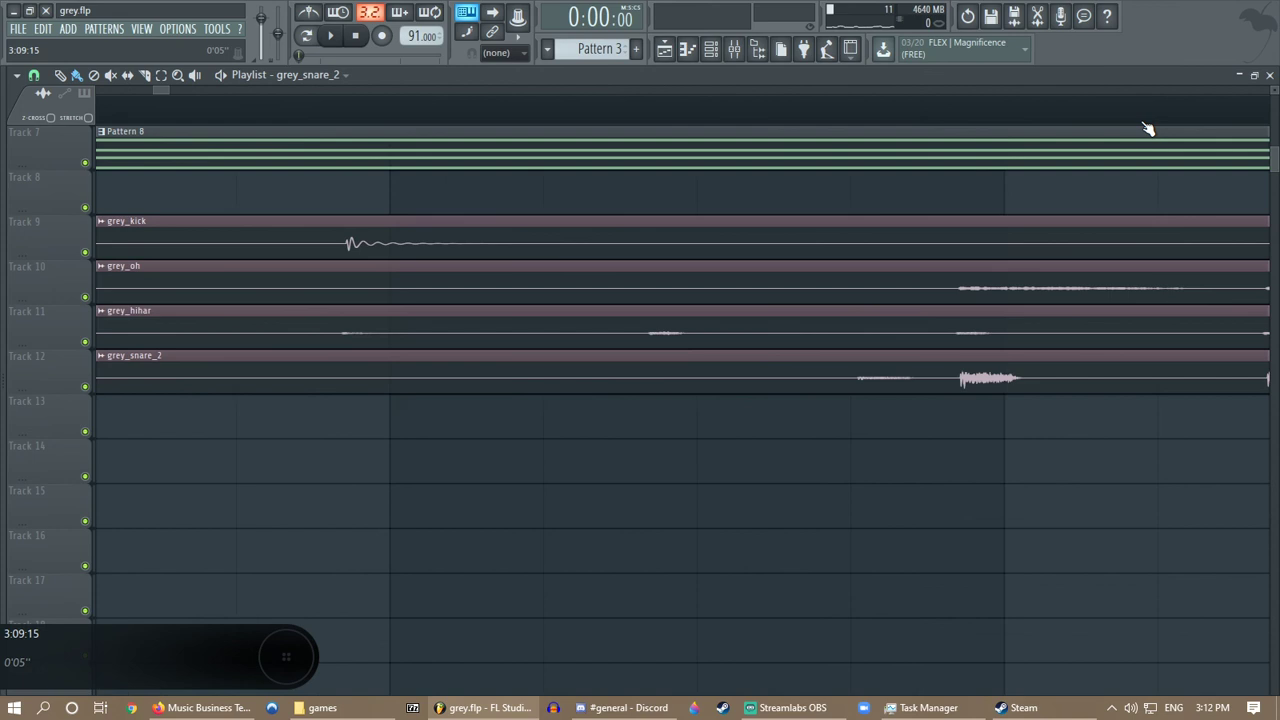
pyautogui.scroll(-4, 1148, 130)
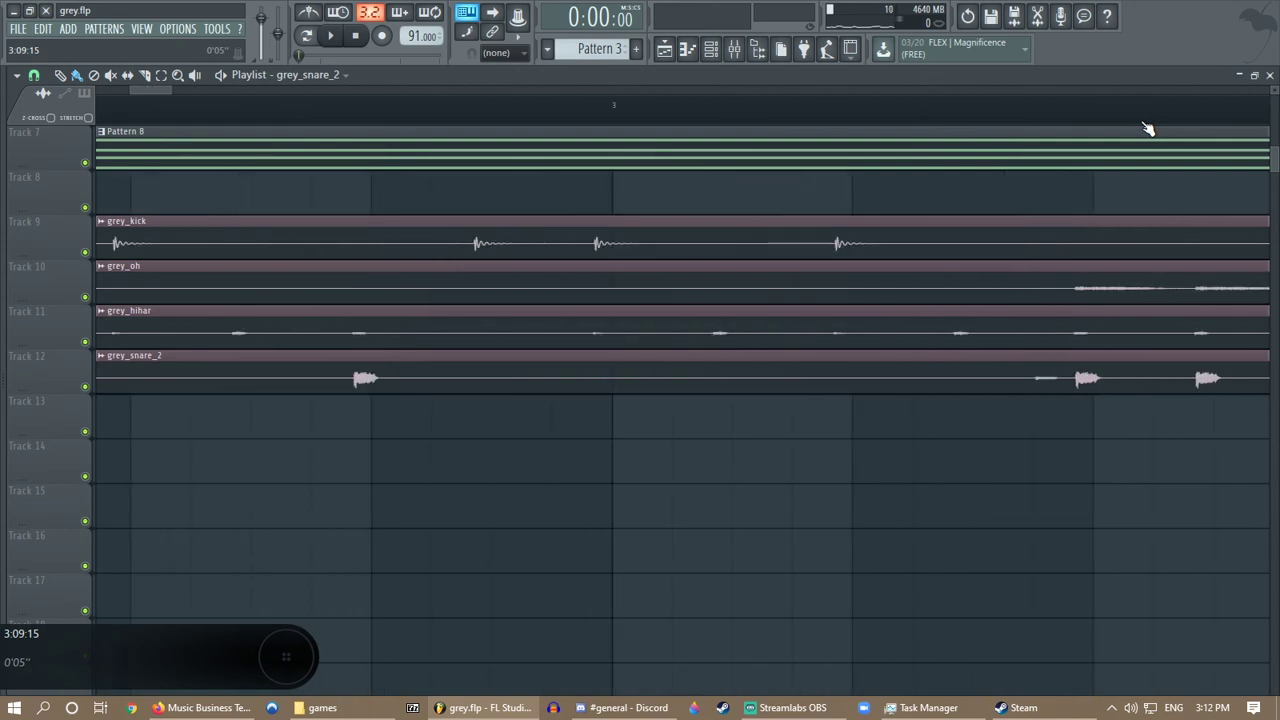
pyautogui.scroll(2, 1132, 118)
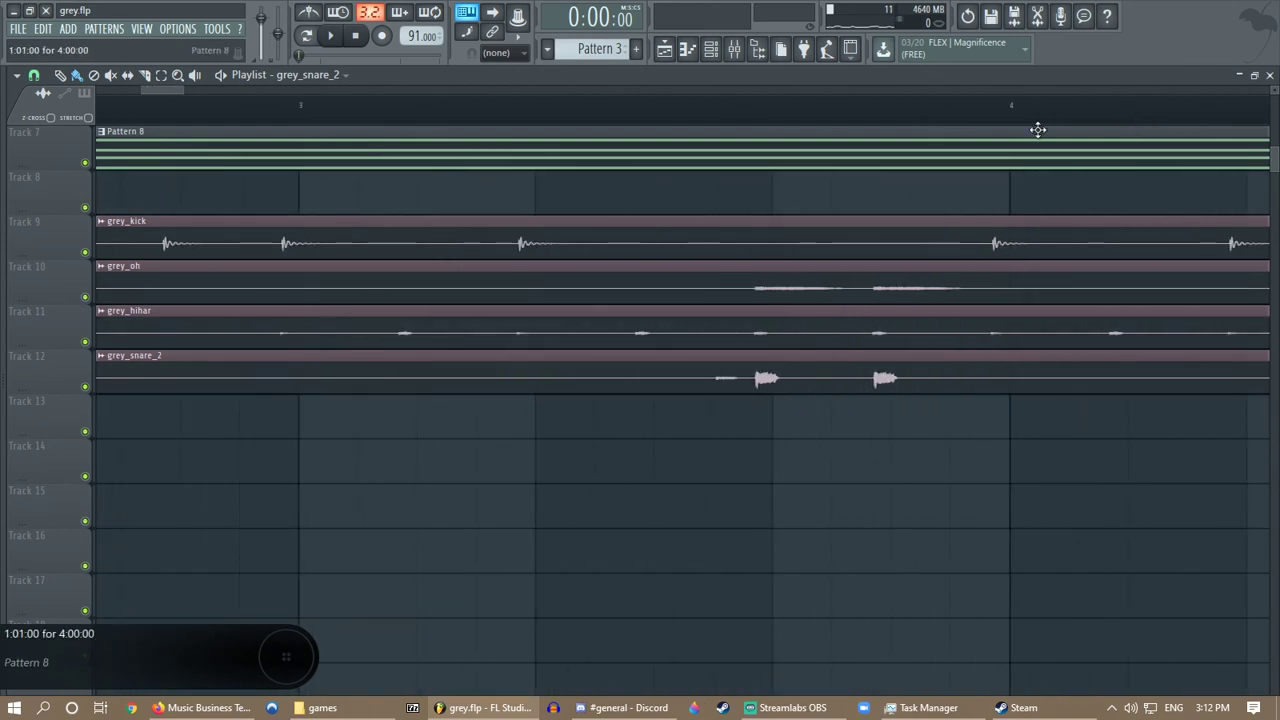
pyautogui.scroll(3, 1037, 128)
pyautogui.scroll(2, 1006, 110)
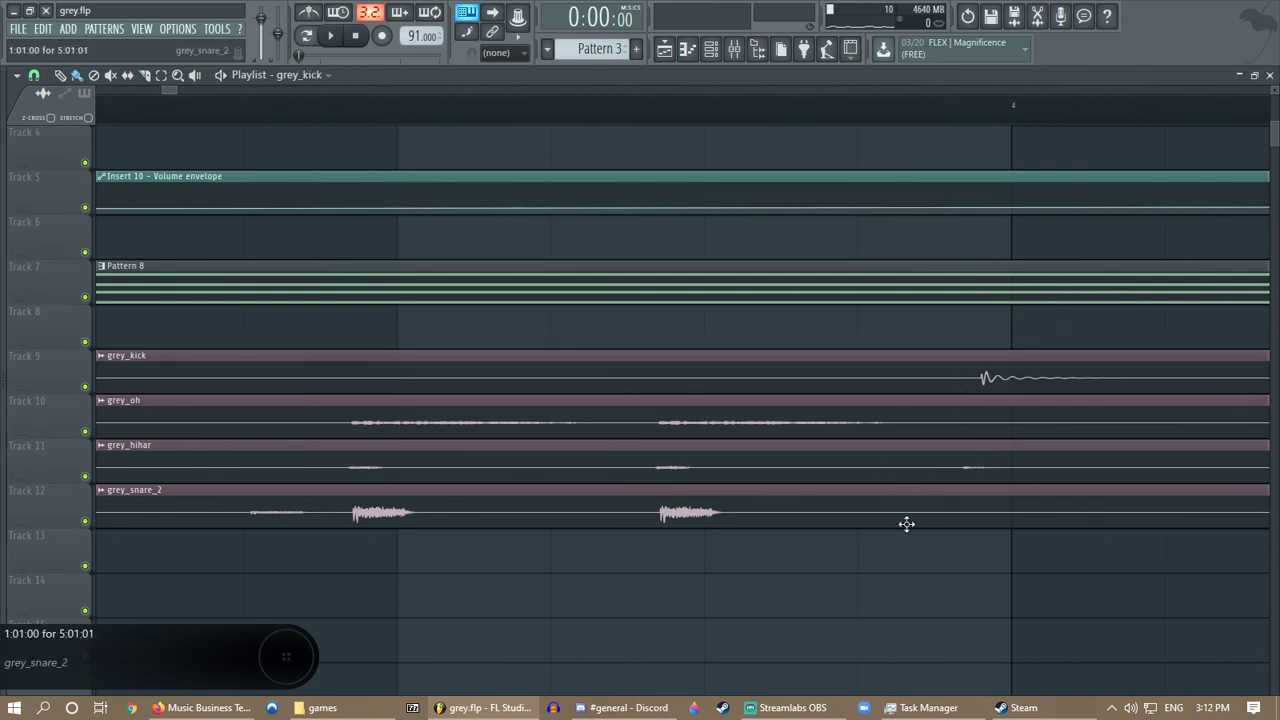
pyautogui.hotkey('alt', 'Tab')
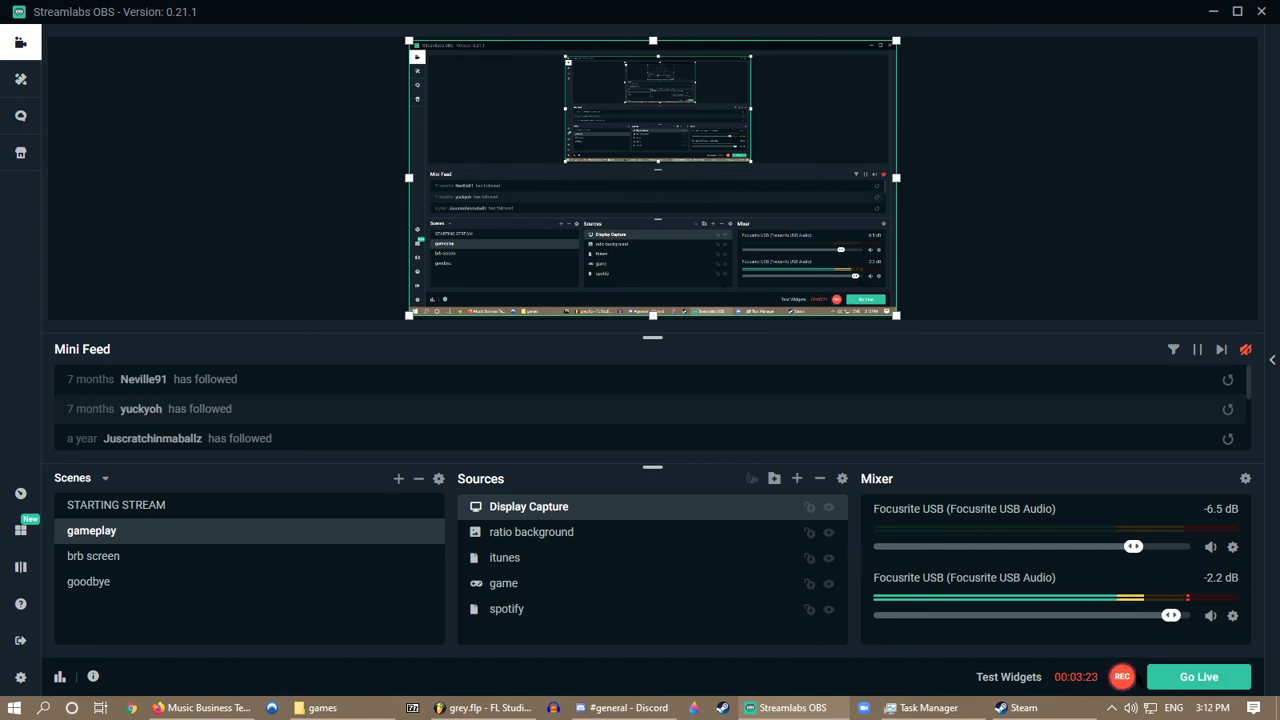